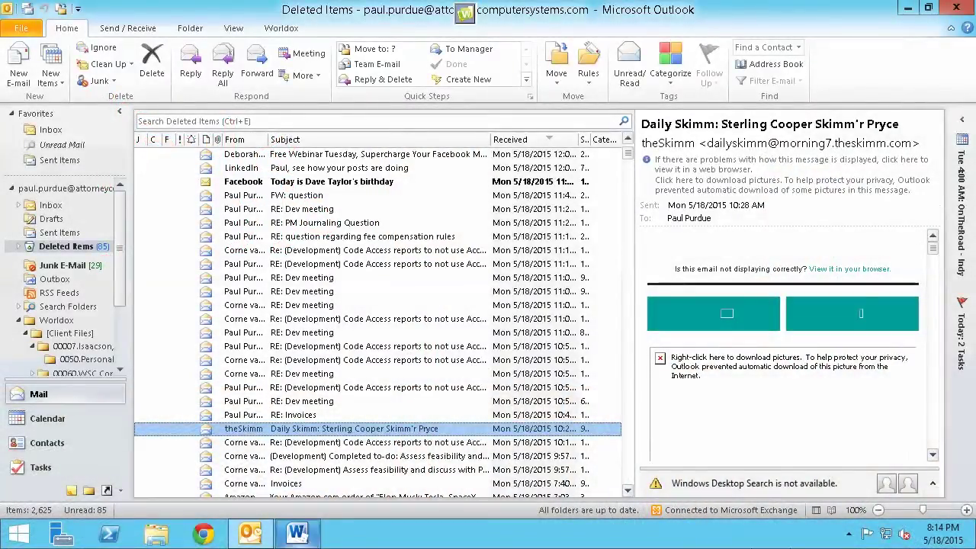
# Switch to Word, enter "test" in the blank document, and save it to Worldox with WD-QuickSaveFile.
pyautogui.click(848, 533)
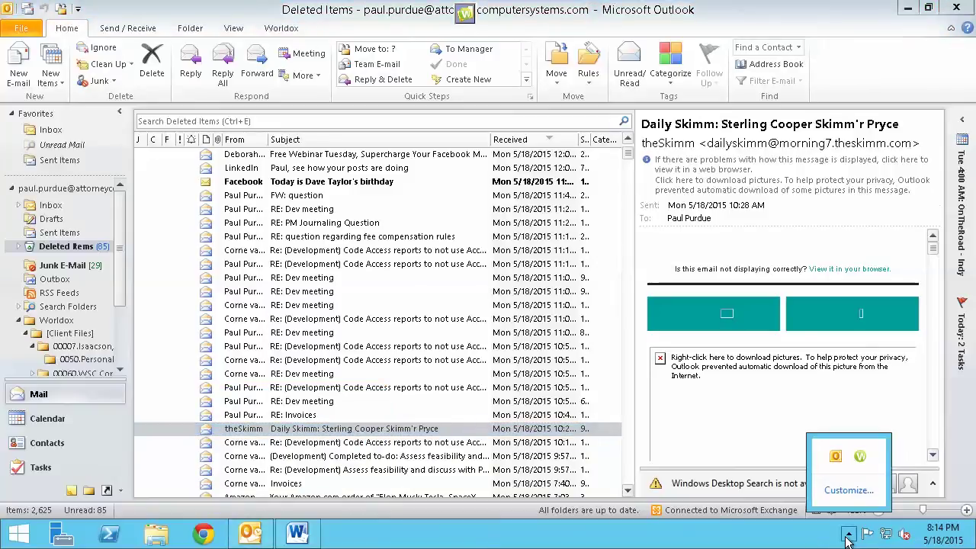
pyautogui.click(302, 538)
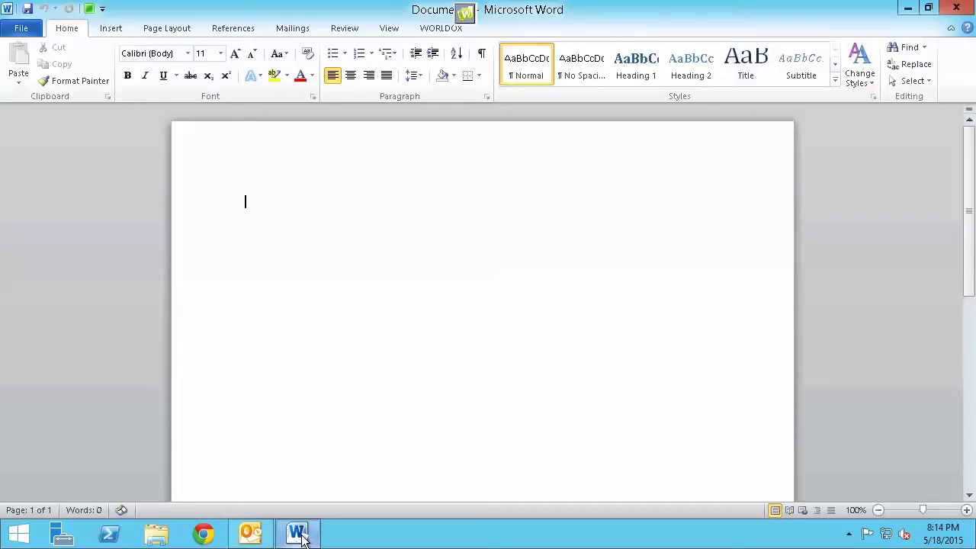
pyautogui.write('test')
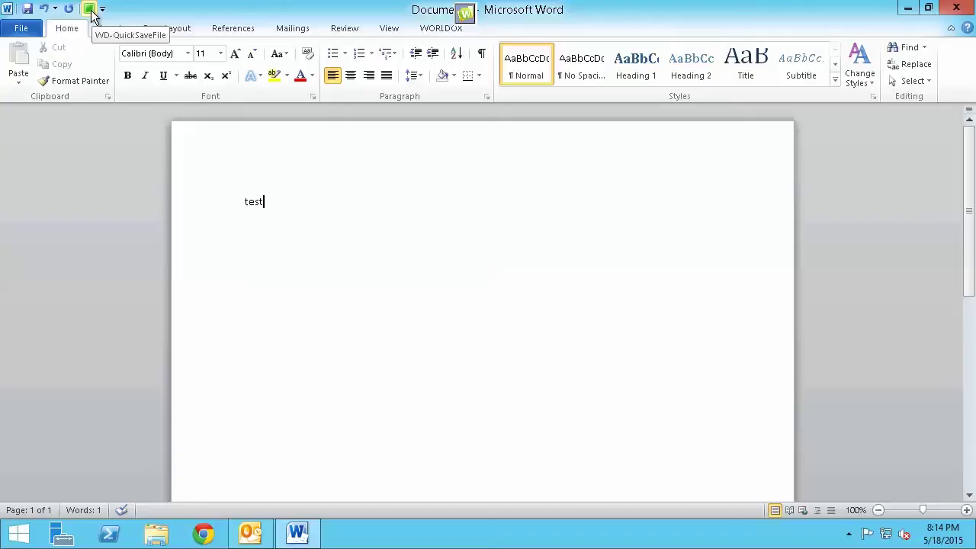
pyautogui.click(89, 9)
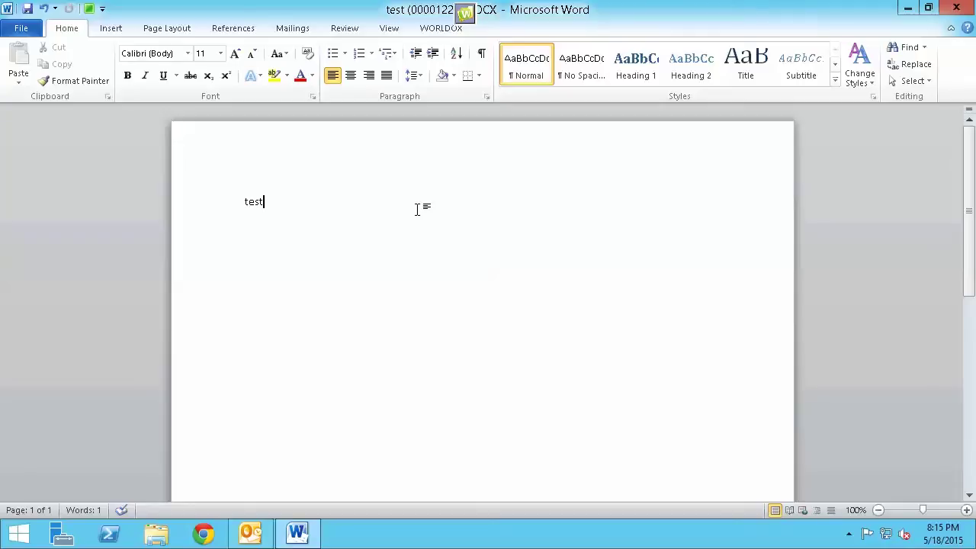
# Switch to Outlook and start moving the selected Daily Skimm email to Worldox, choosing the Client Files cabinet.
pyautogui.click(257, 543)
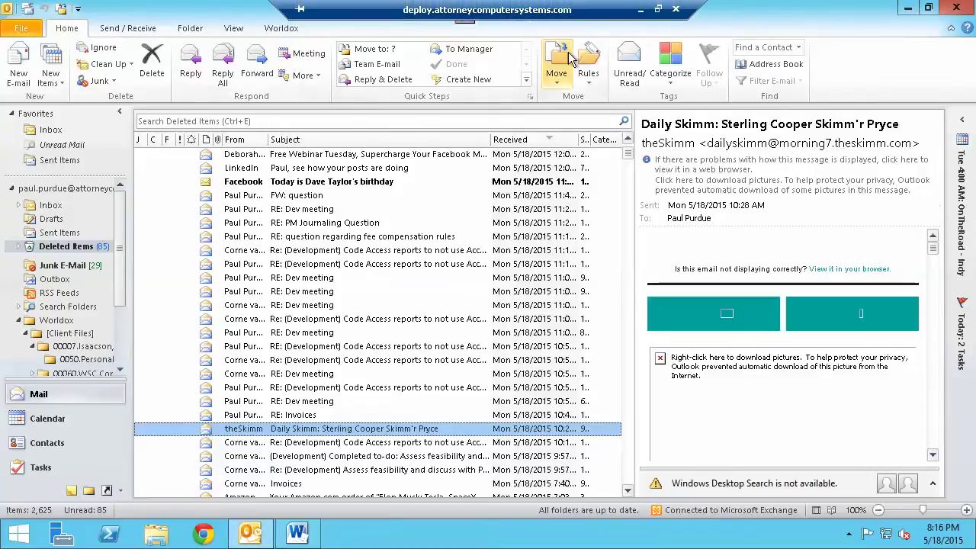
pyautogui.click(281, 28)
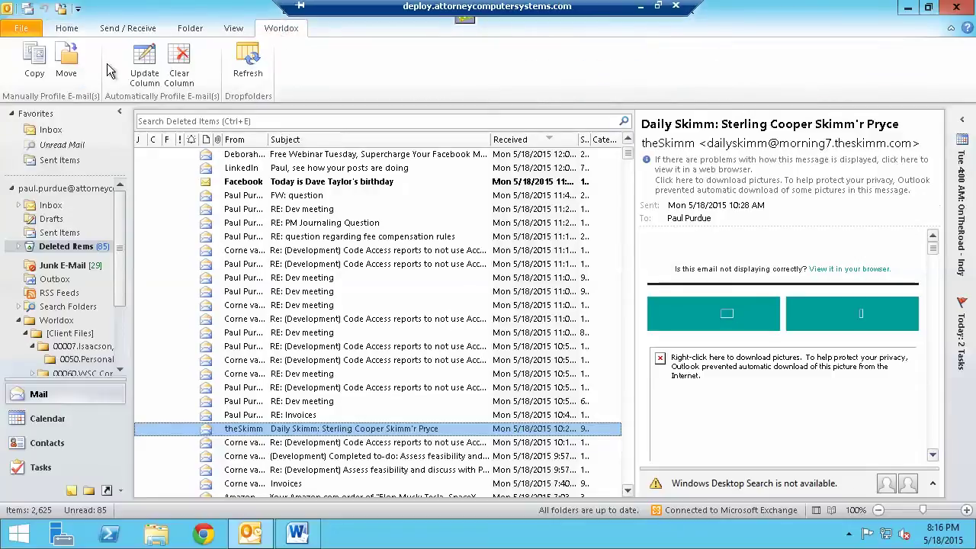
pyautogui.click(67, 67)
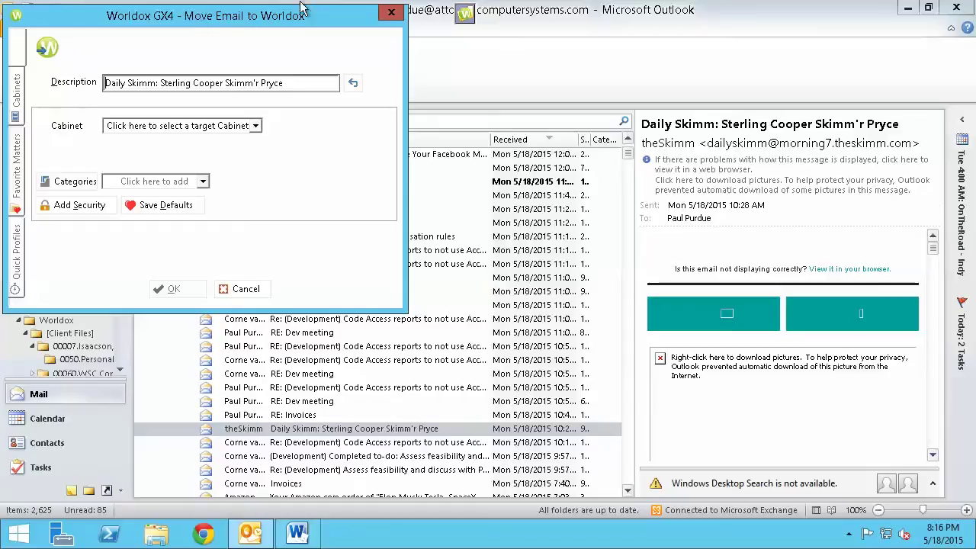
pyautogui.moveTo(309, 17); pyautogui.dragTo(527, 48)
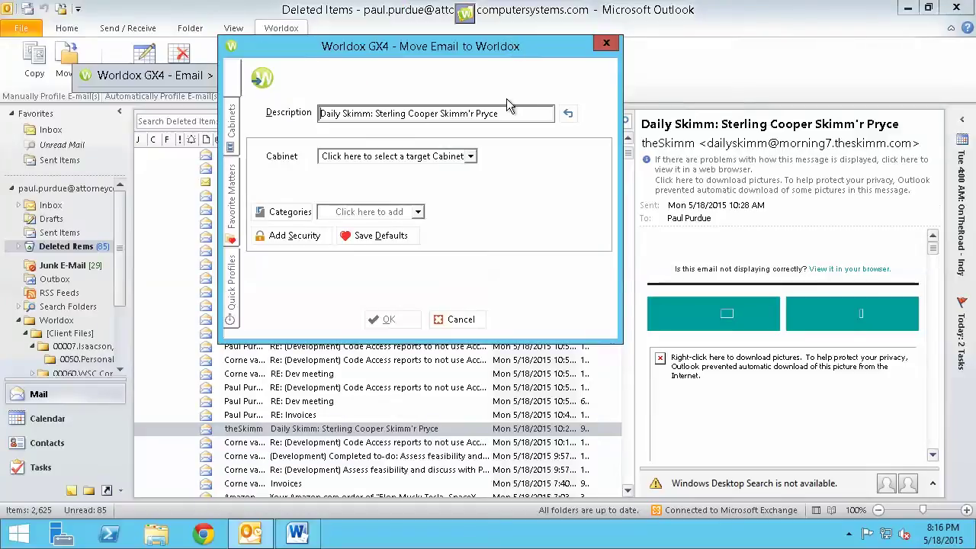
pyautogui.click(232, 126)
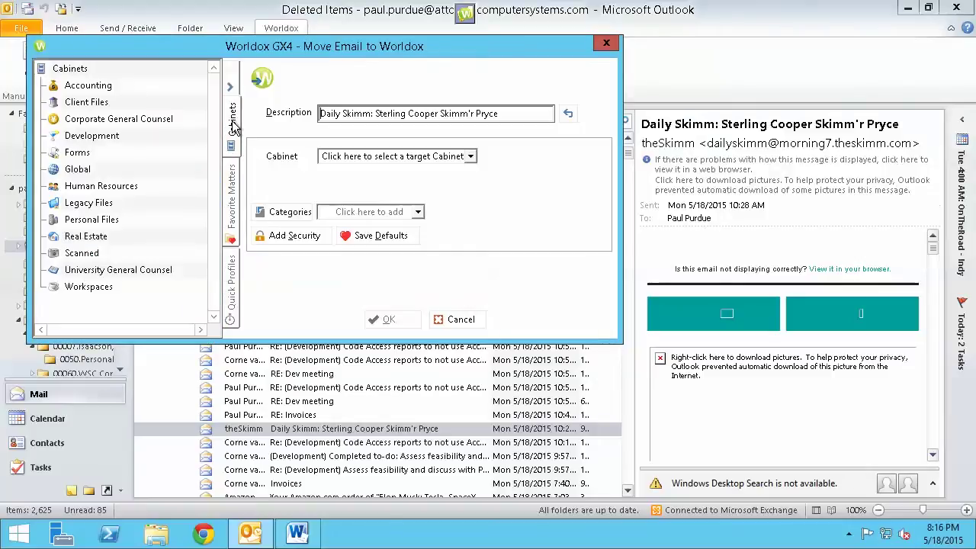
pyautogui.click(99, 105)
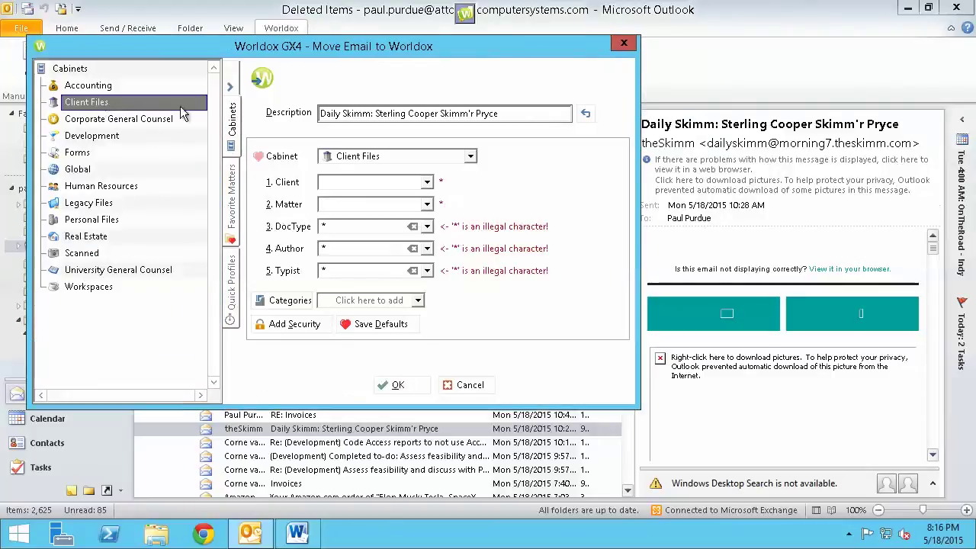
# Profile the email with client WSC Corp., matter General and document type EMAIL.
pyautogui.click(427, 183)
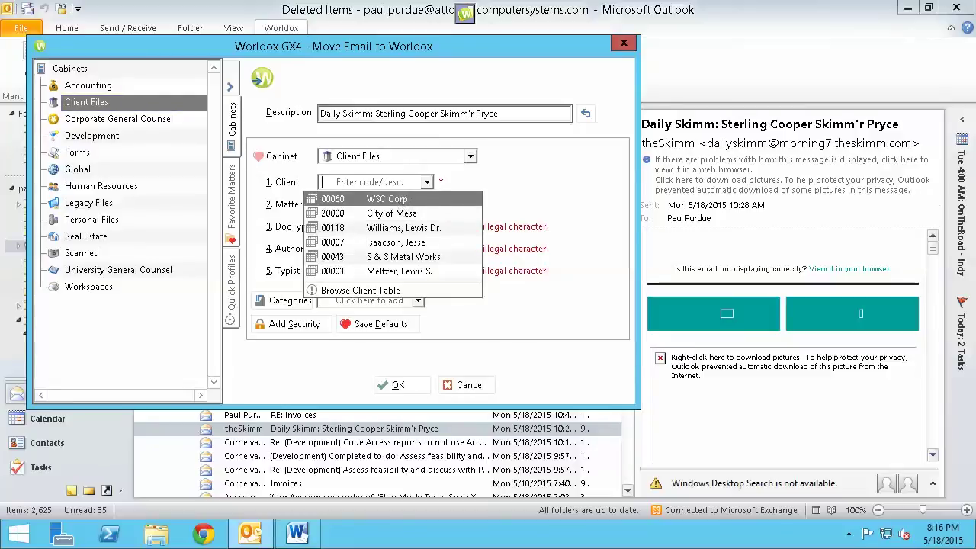
pyautogui.click(408, 200)
pyautogui.click(427, 205)
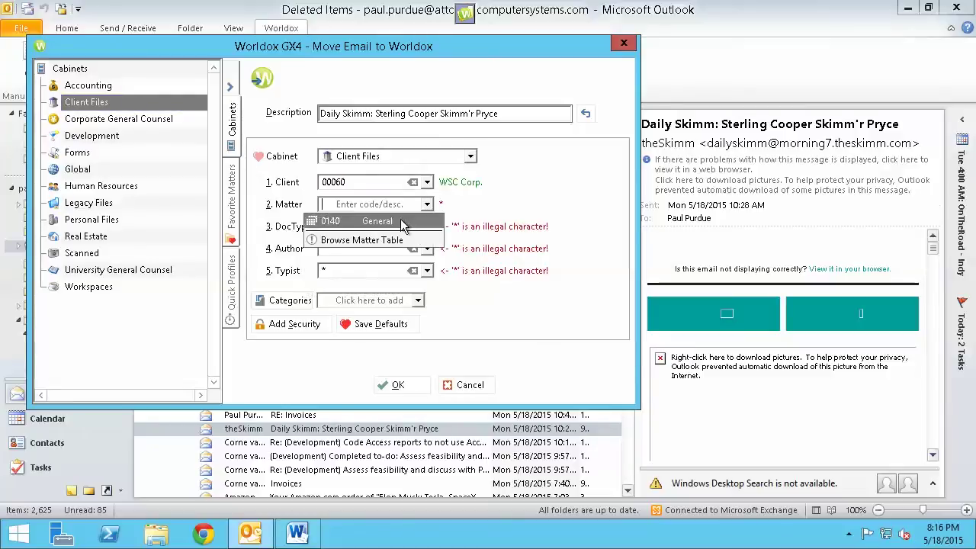
pyautogui.click(414, 219)
pyautogui.click(427, 226)
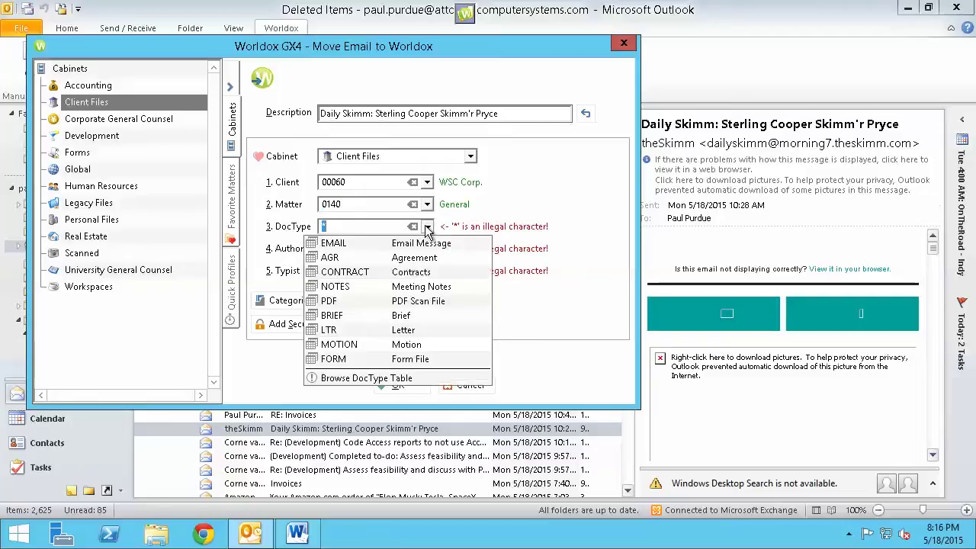
pyautogui.click(385, 243)
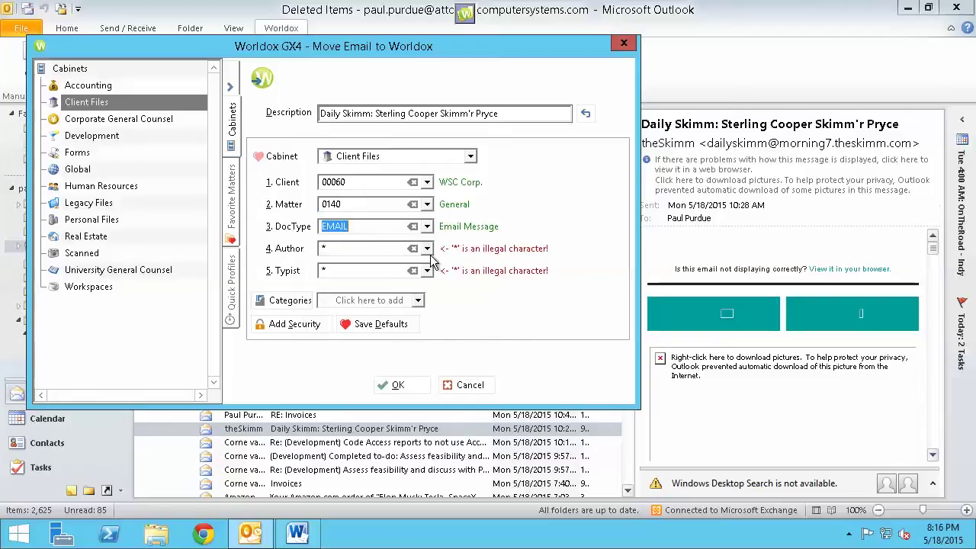
# Set both the author and typist to WDOXT, and complete the email's move to Worldox.
pyautogui.click(427, 249)
pyautogui.click(409, 337)
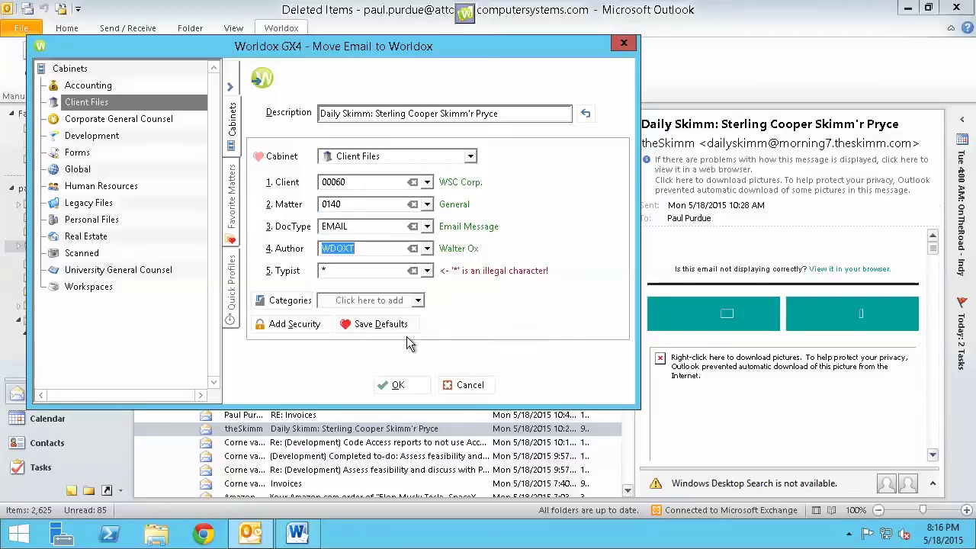
pyautogui.click(427, 271)
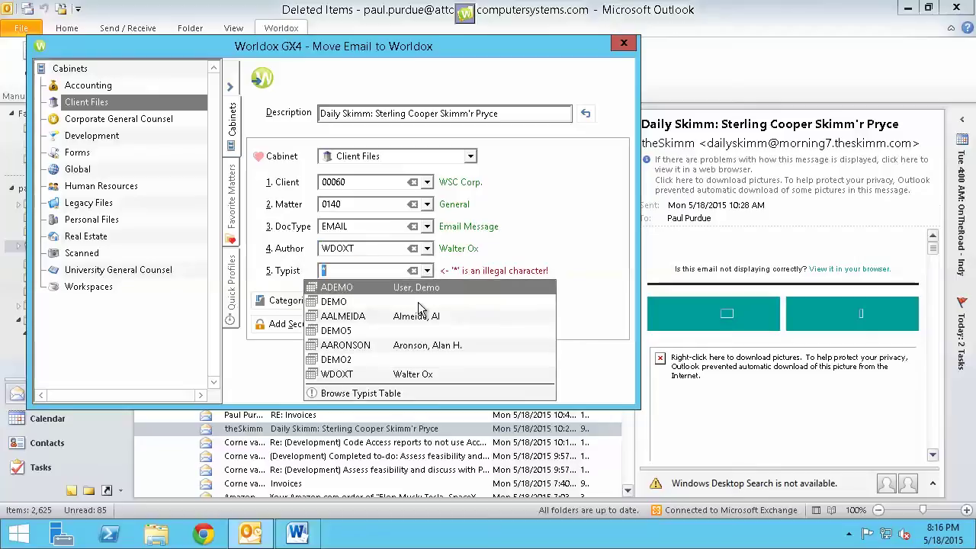
pyautogui.click(413, 375)
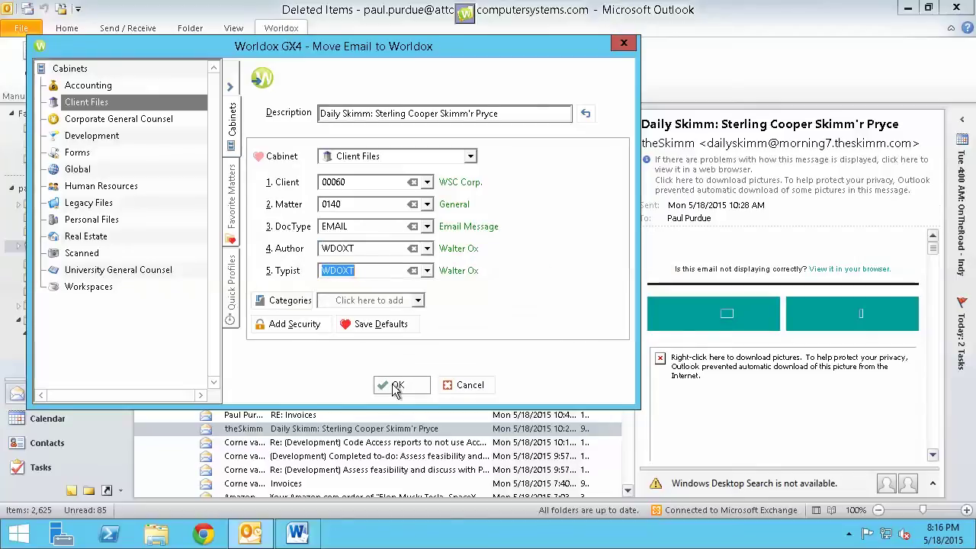
pyautogui.click(398, 386)
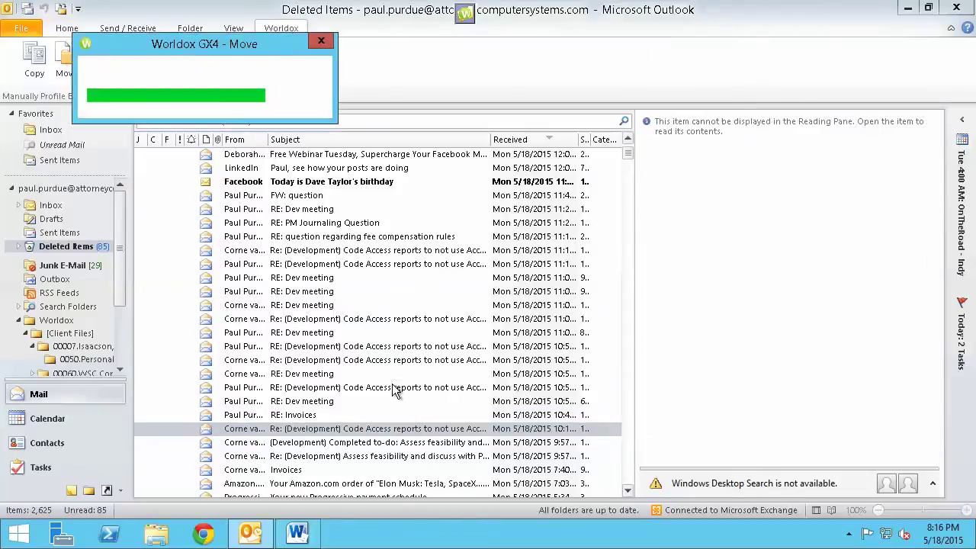
pyautogui.click(266, 426)
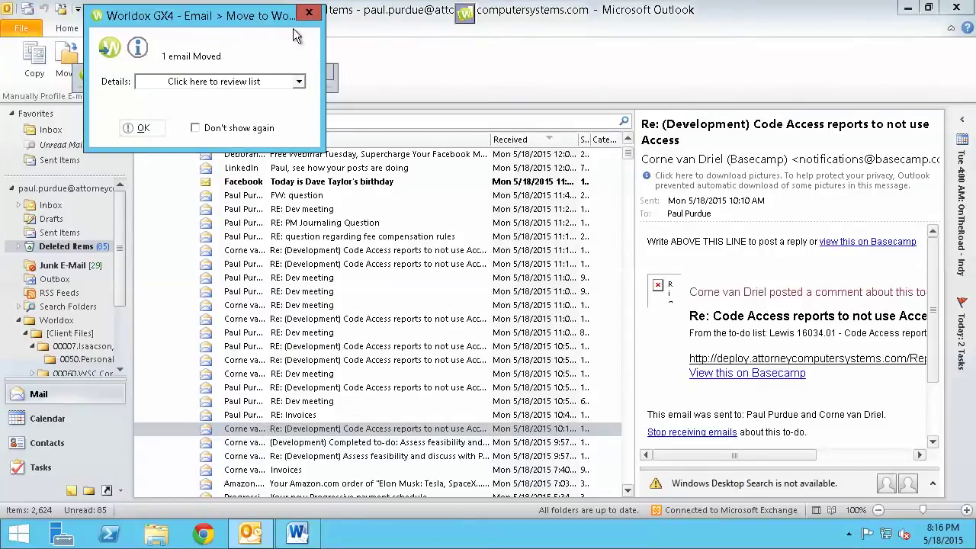
pyautogui.click(309, 13)
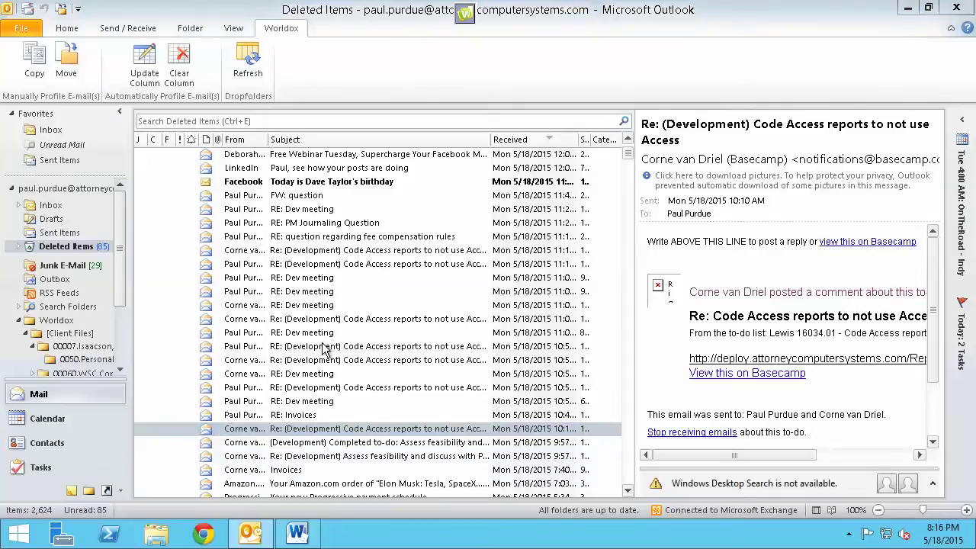
# Sort the deleted emails by sender to reach the messages from theSkimm, and dismiss the Move Email dialog without filing.
pyautogui.click(324, 349)
pyautogui.scroll(-6, 320, 381)
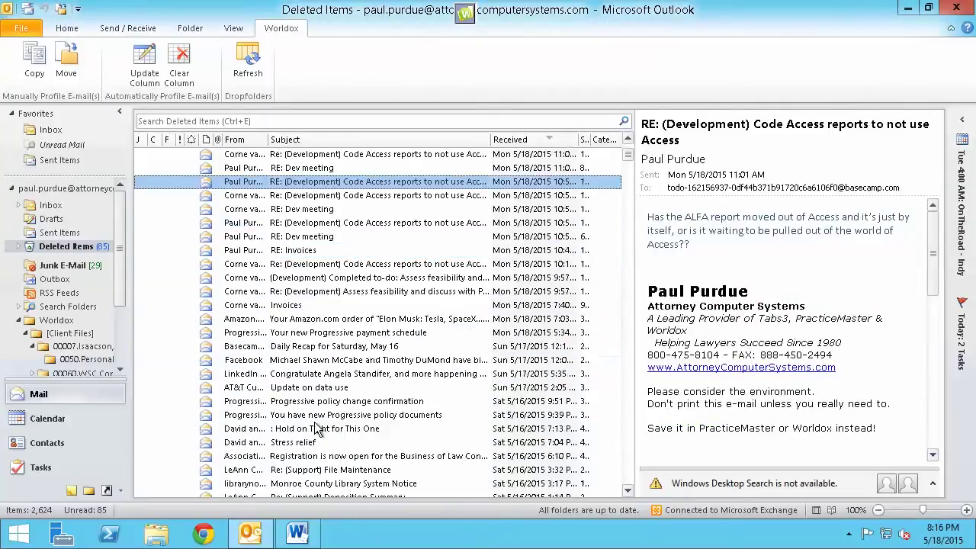
pyautogui.scroll(-7, 316, 427)
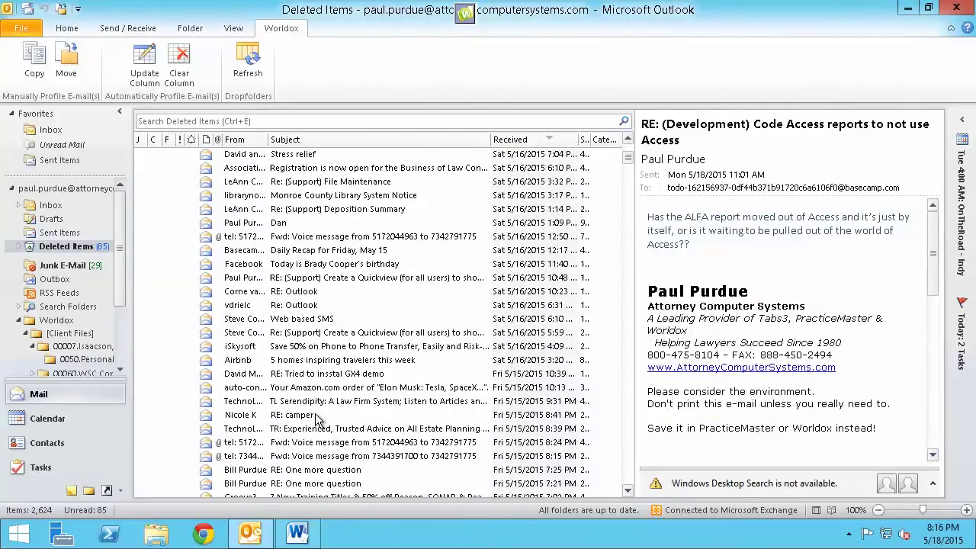
pyautogui.scroll(-7, 317, 419)
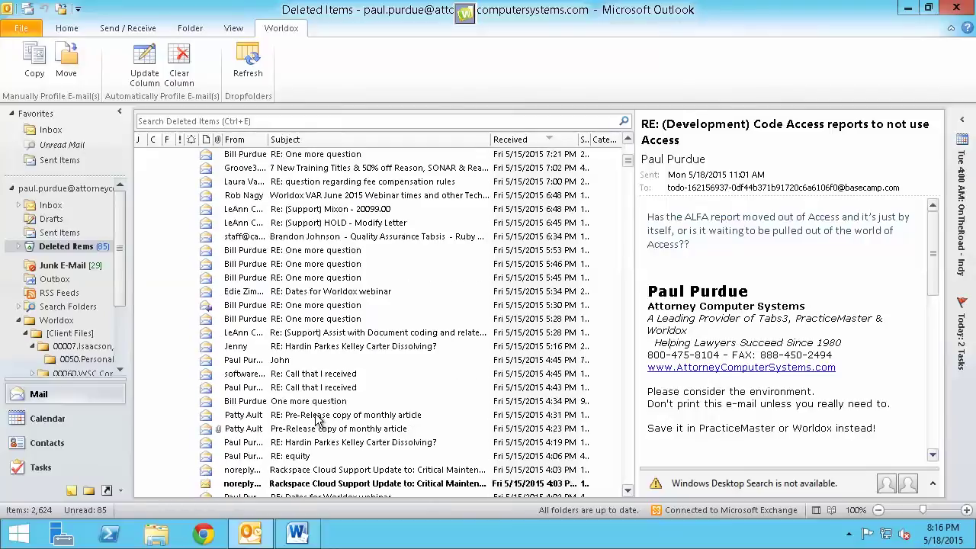
pyautogui.scroll(-5, 319, 419)
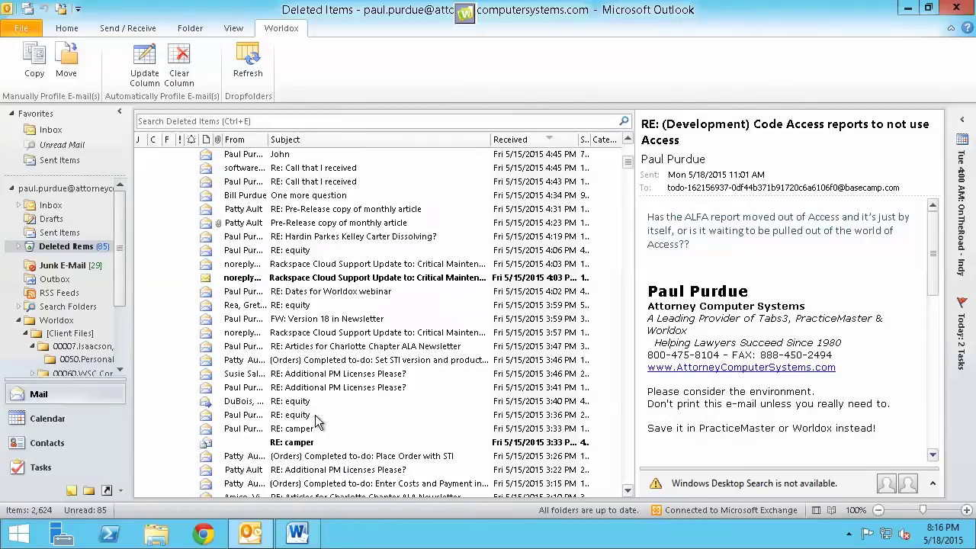
pyautogui.scroll(-4, 317, 421)
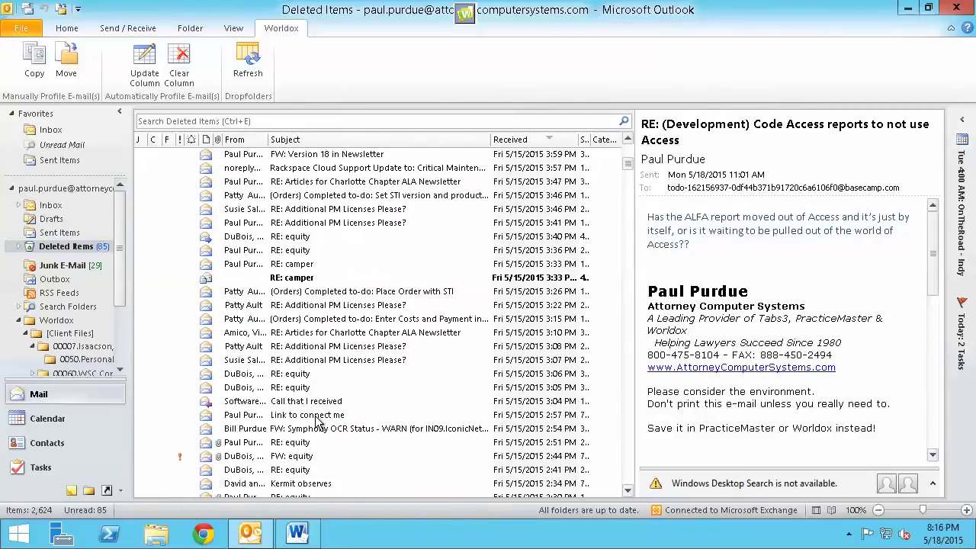
pyautogui.click(263, 141)
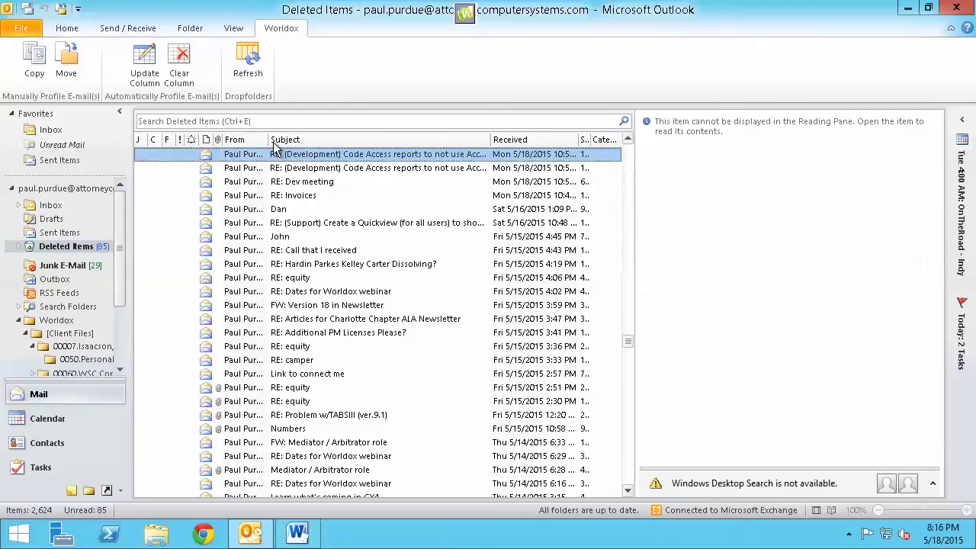
pyautogui.write('thes')
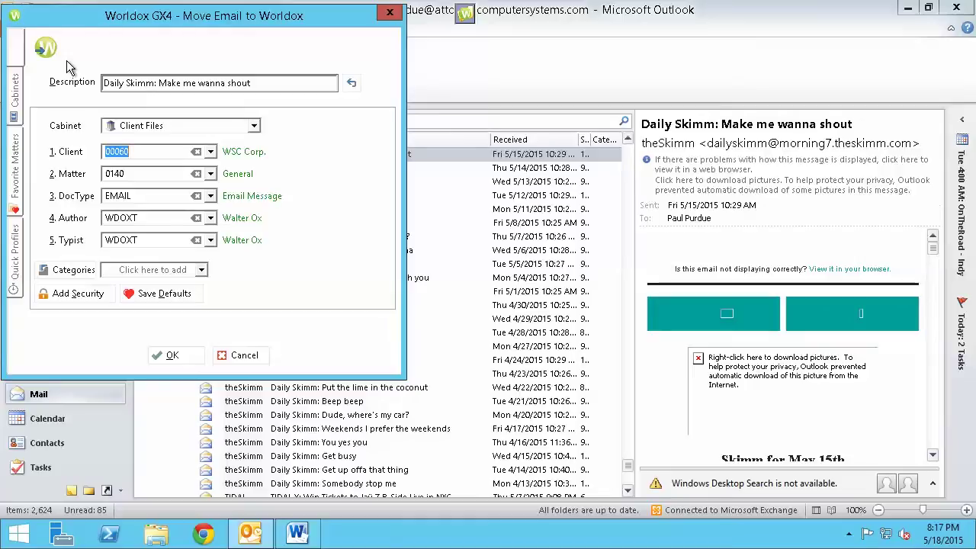
pyautogui.click(388, 13)
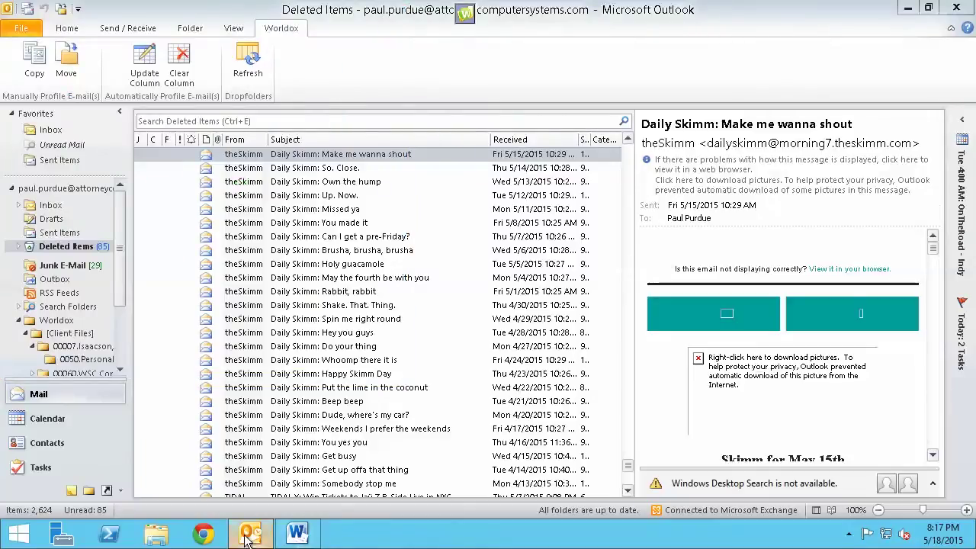
# Switch to Worldox and close the open WSC Corp. file list.
pyautogui.click(848, 534)
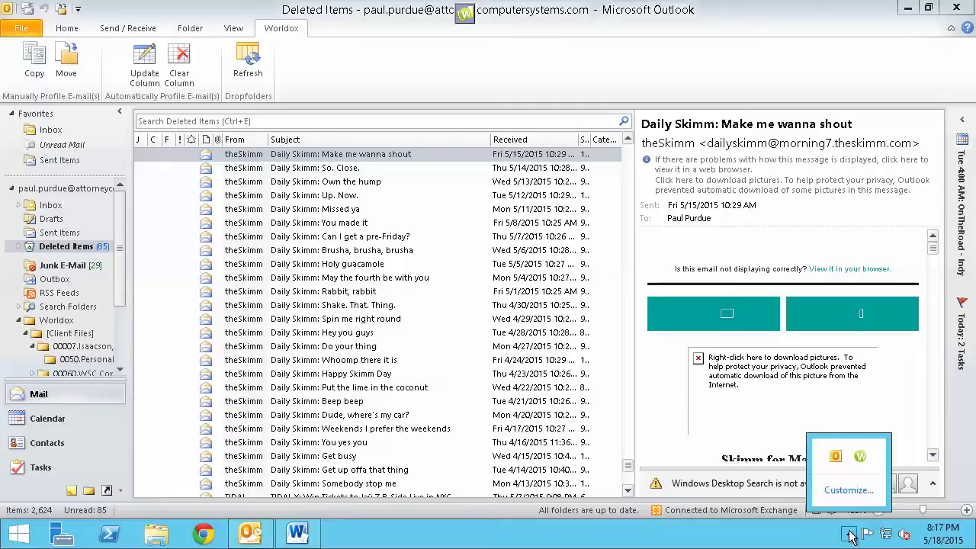
pyautogui.click(860, 456)
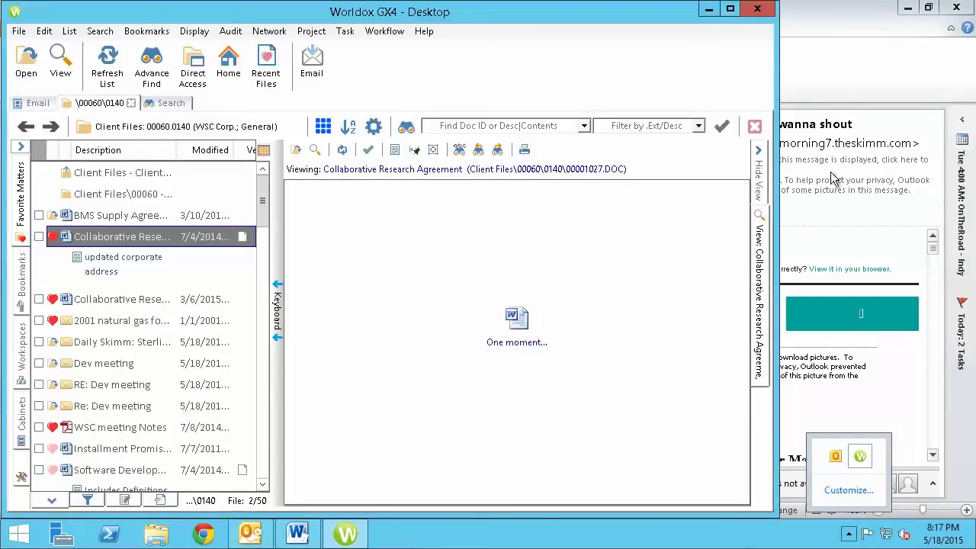
pyautogui.click(753, 127)
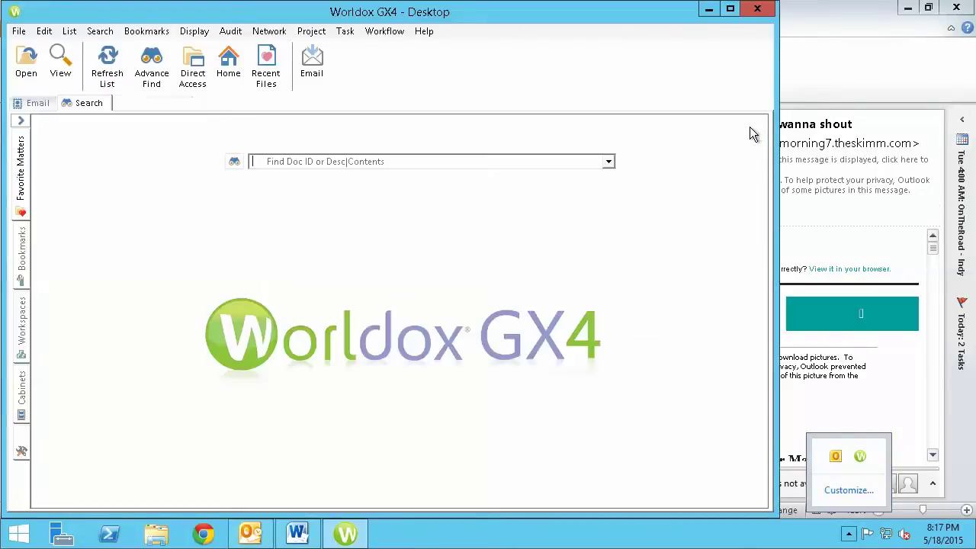
# Open WSC Corp.'s General matter from the favorite matters and maximize the window.
pyautogui.moveTo(26, 167)
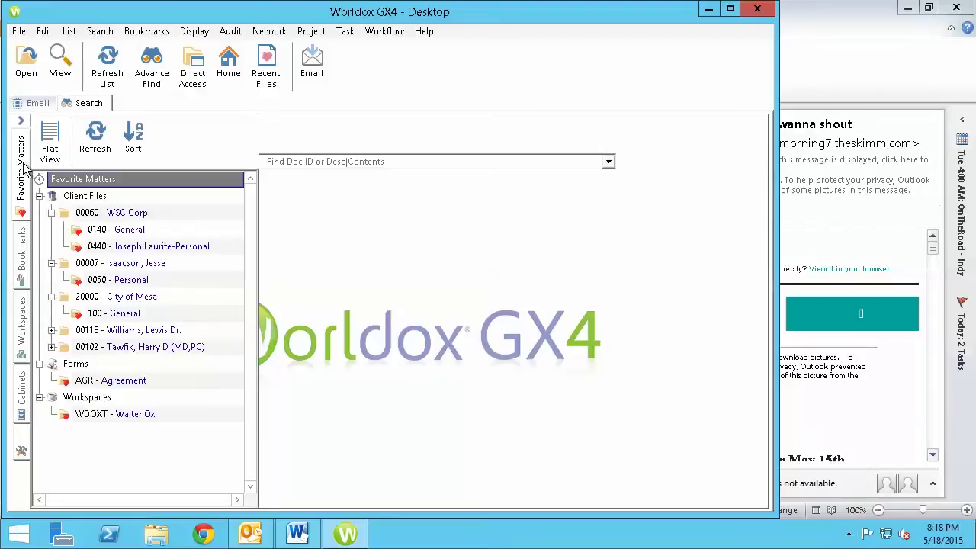
pyautogui.click(115, 230)
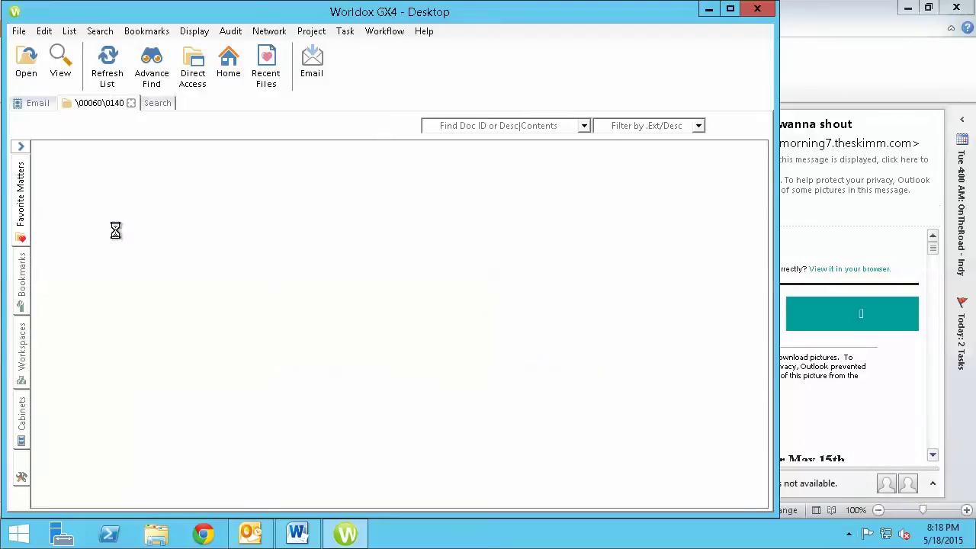
pyautogui.click(730, 9)
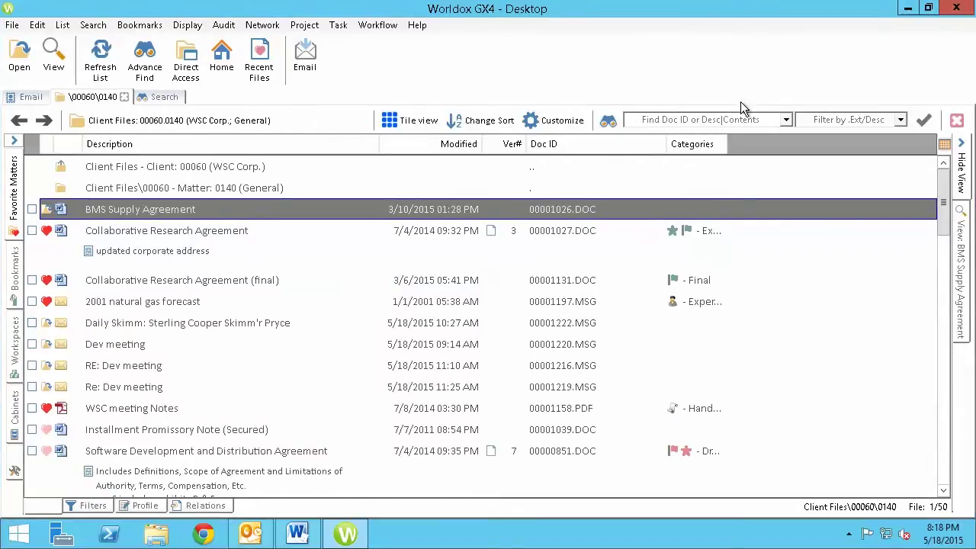
# Move the selection down through the matter's file list, past the filed emails, to the WSC meeting Notes document.
pyautogui.click(440, 259)
pyautogui.press('Down')
pyautogui.press('Down')
pyautogui.press('Down')
pyautogui.press('Down')
pyautogui.press('Down')
pyautogui.press('Down')
pyautogui.press('Down')
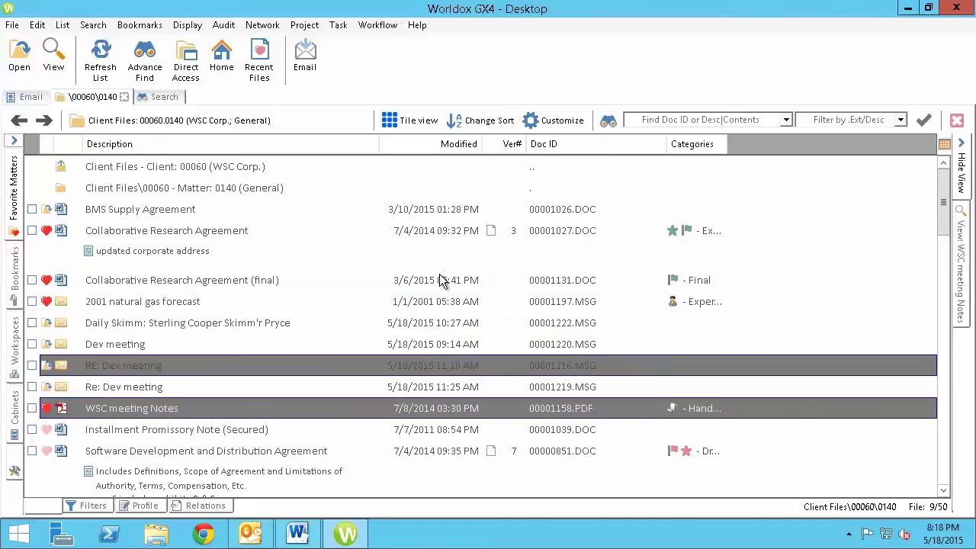
# Move the selection back up the matter's file list to the 2001 natural gas forecast email.
pyautogui.press('Up')
pyautogui.press('Up')
pyautogui.press('Up')
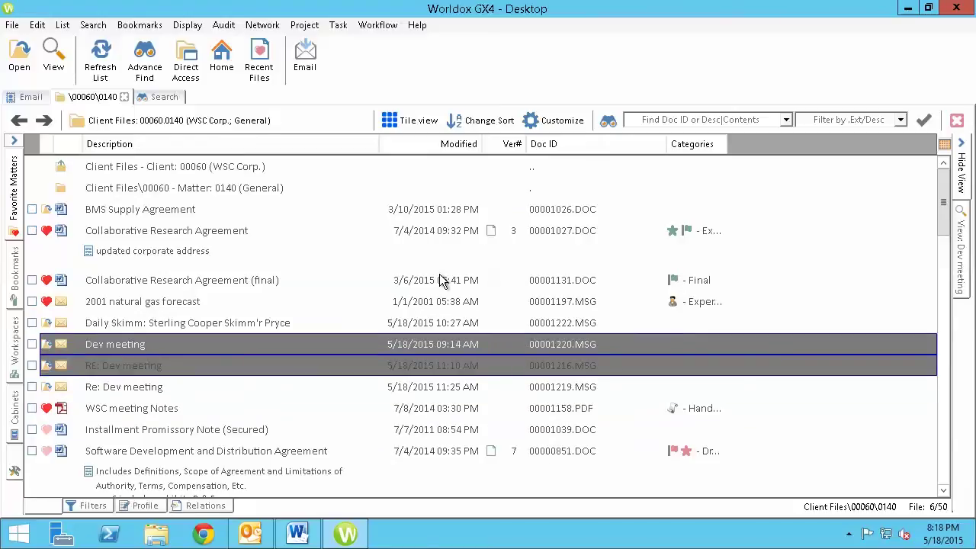
pyautogui.click(238, 301)
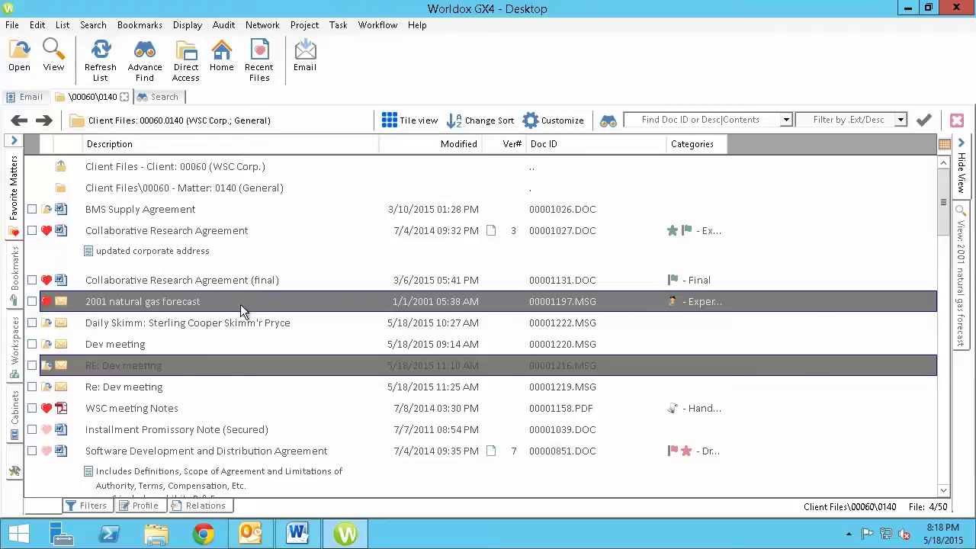
# Browse the matter's files in tile view, return to the list view and select the WSC meeting Notes document.
pyautogui.click(414, 120)
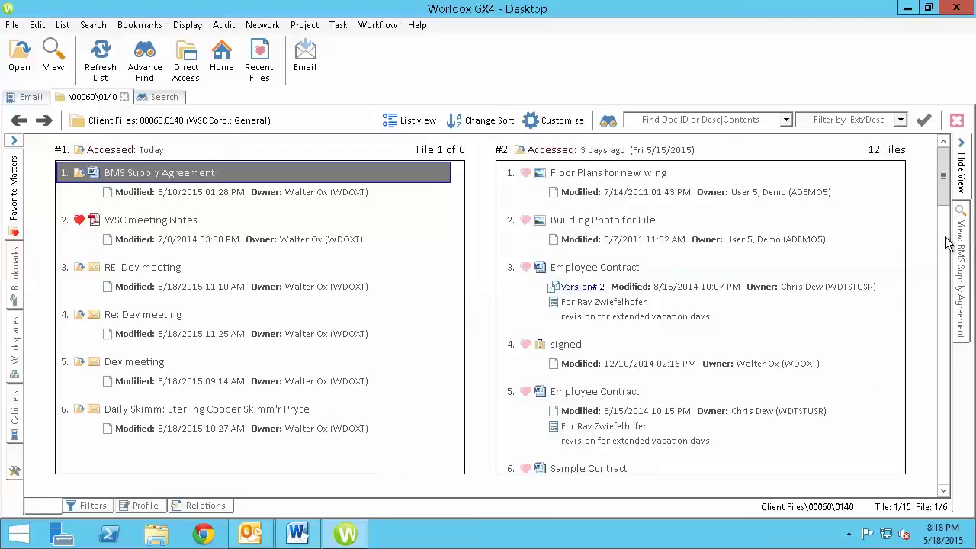
pyautogui.scroll(-1, 958, 210)
pyautogui.moveTo(958, 209); pyautogui.dragTo(942, 174)
pyautogui.click(394, 123)
pyautogui.click(294, 254)
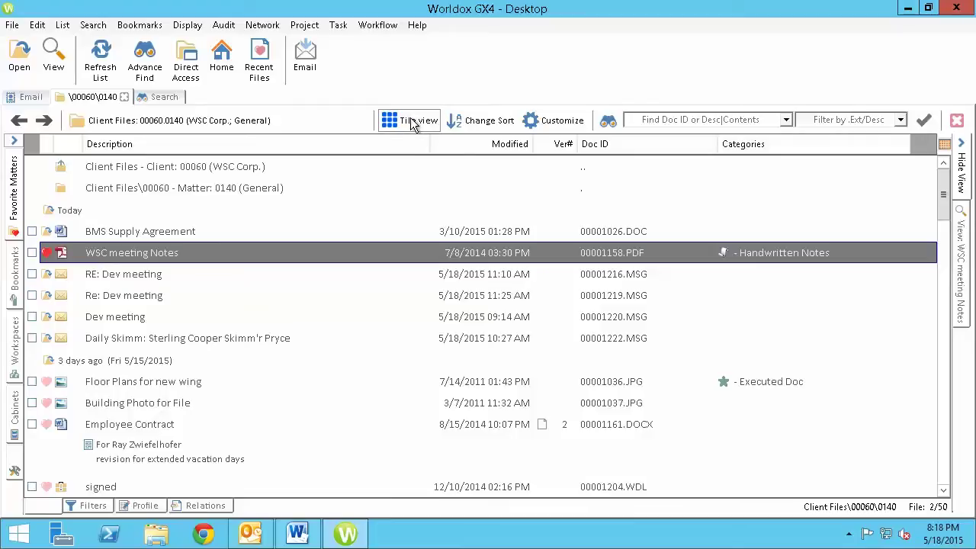
# Switch to Word and run a Worldox document ID, name or content search for "agreement" from the test document.
pyautogui.click(297, 533)
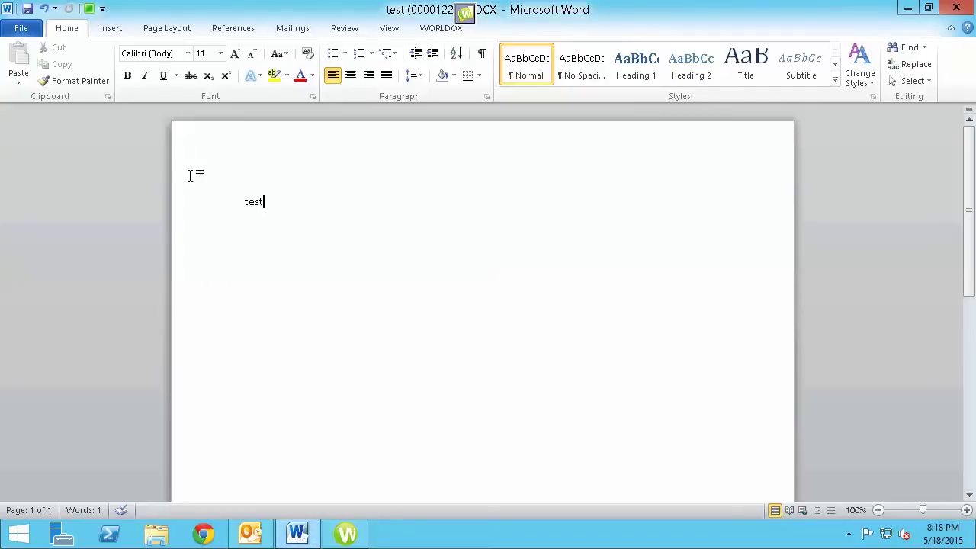
pyautogui.click(224, 209)
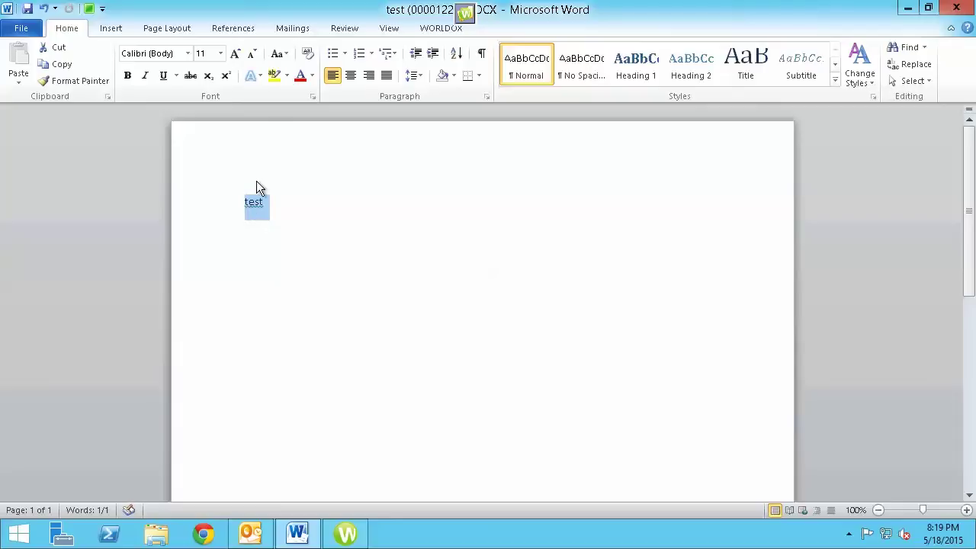
pyautogui.click(321, 213)
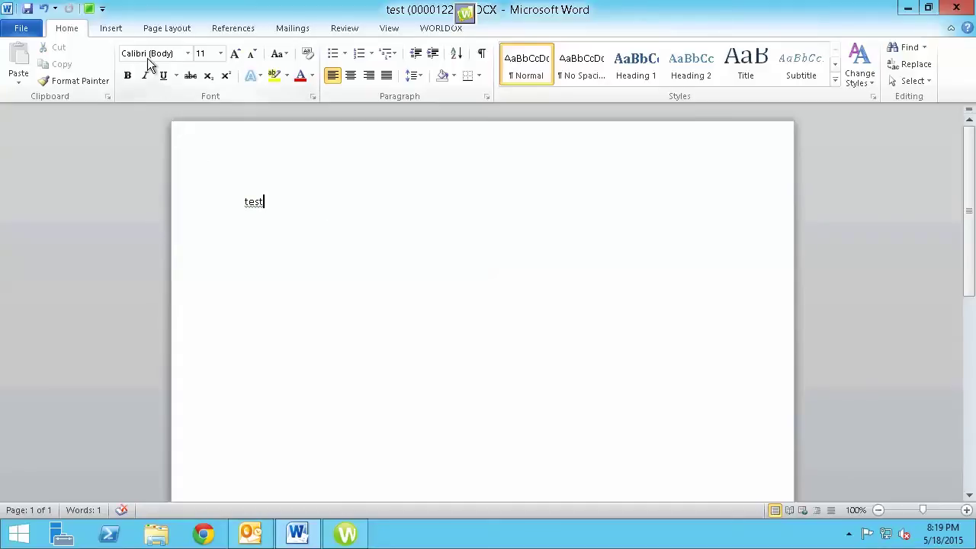
pyautogui.click(453, 36)
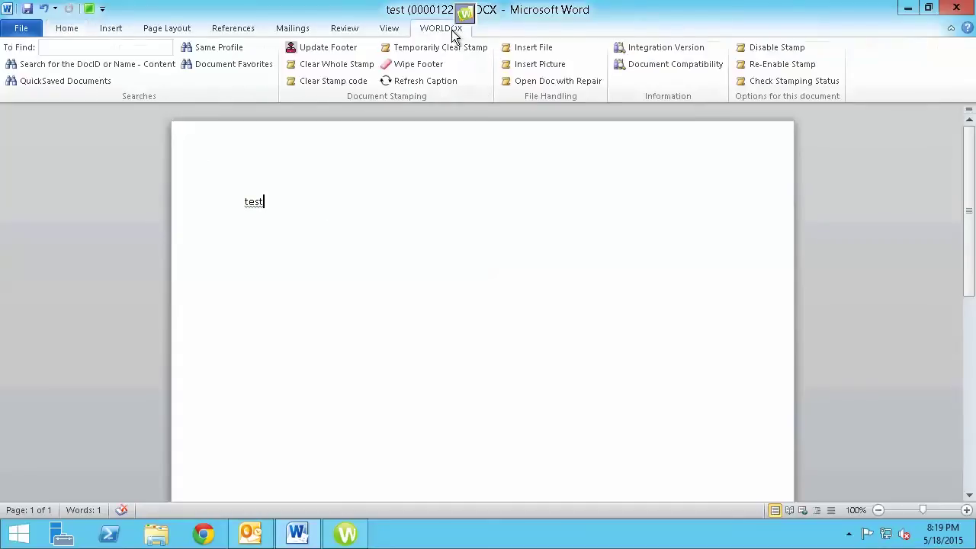
pyautogui.click(126, 48)
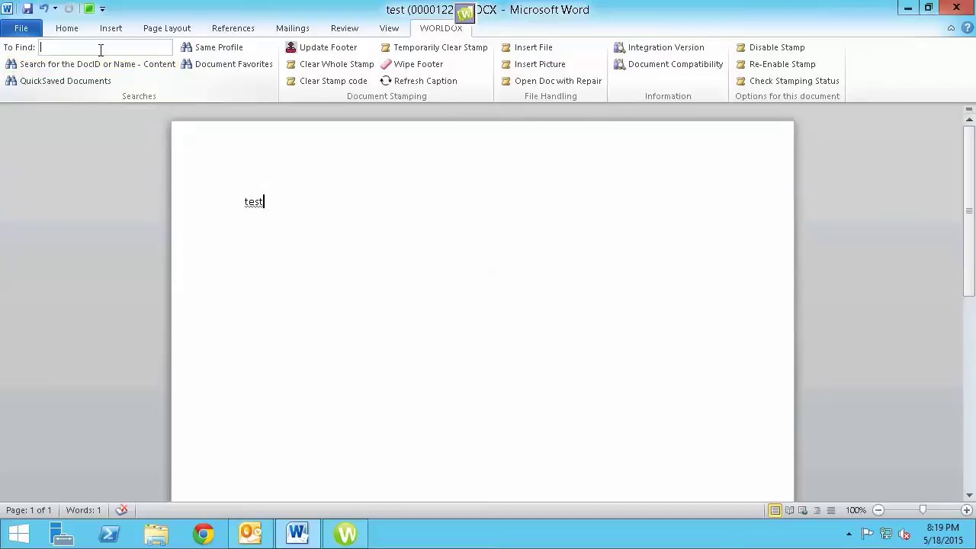
pyautogui.write('agreement')
pyautogui.click(70, 62)
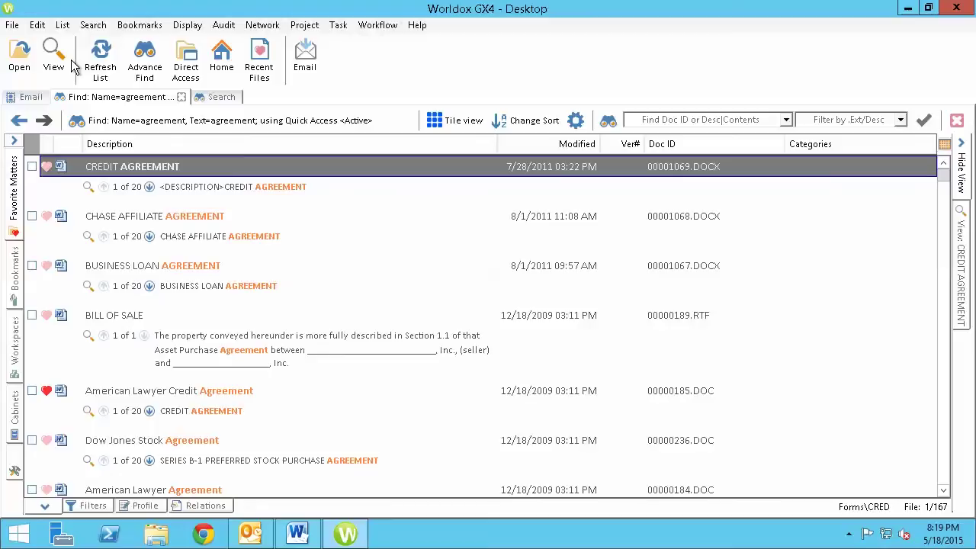
# Return to Worldox's search results and step through successive "agreement" text hits of the CREDIT AGREEMENT document.
pyautogui.click(298, 533)
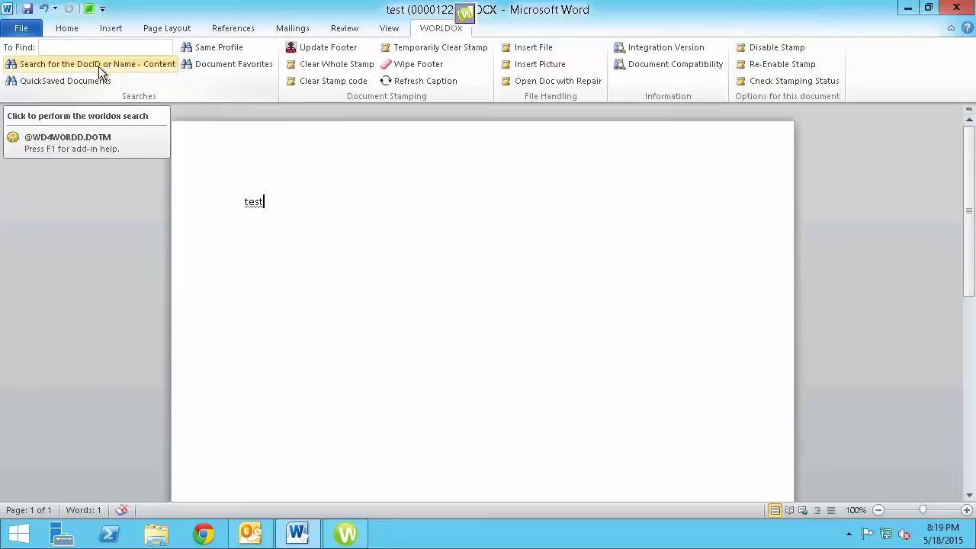
pyautogui.click(358, 535)
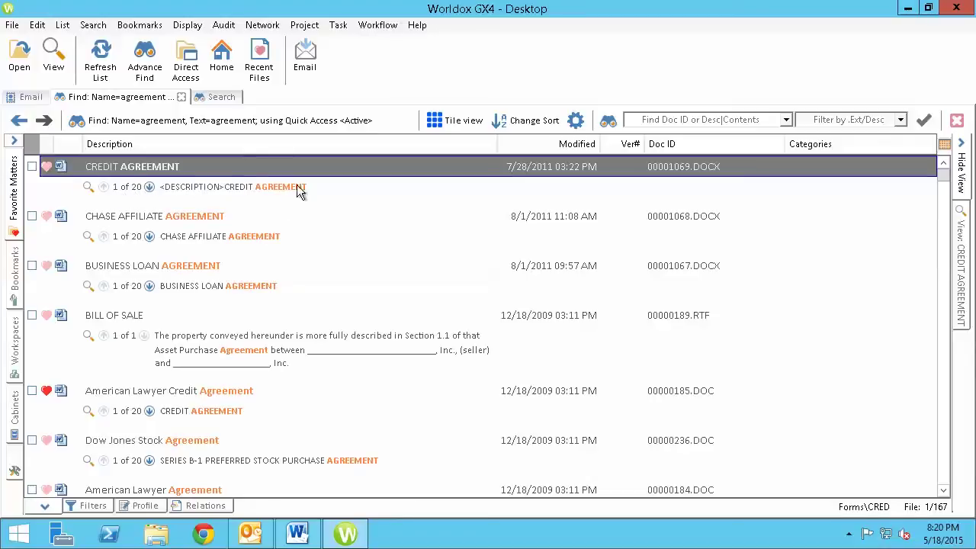
pyautogui.click(149, 187)
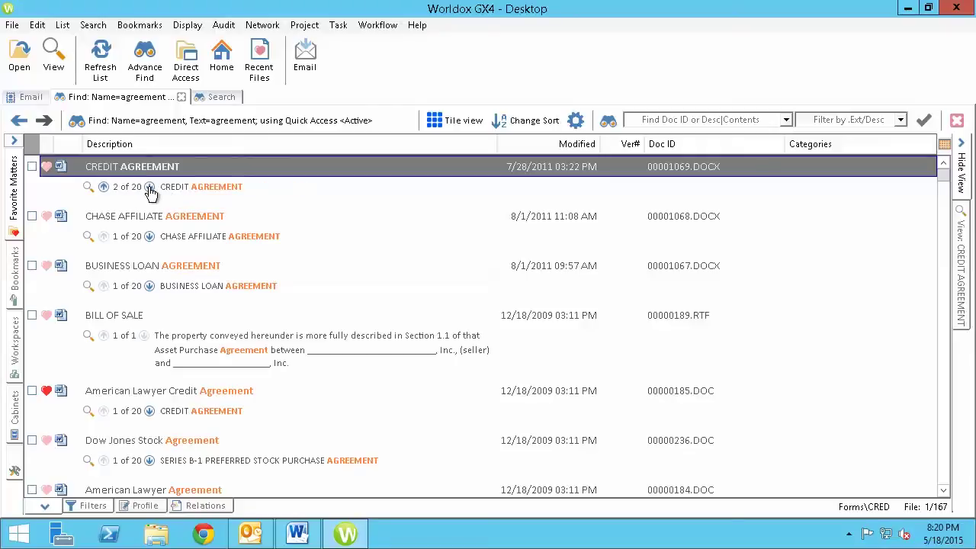
pyautogui.click(149, 188)
pyautogui.click(150, 187)
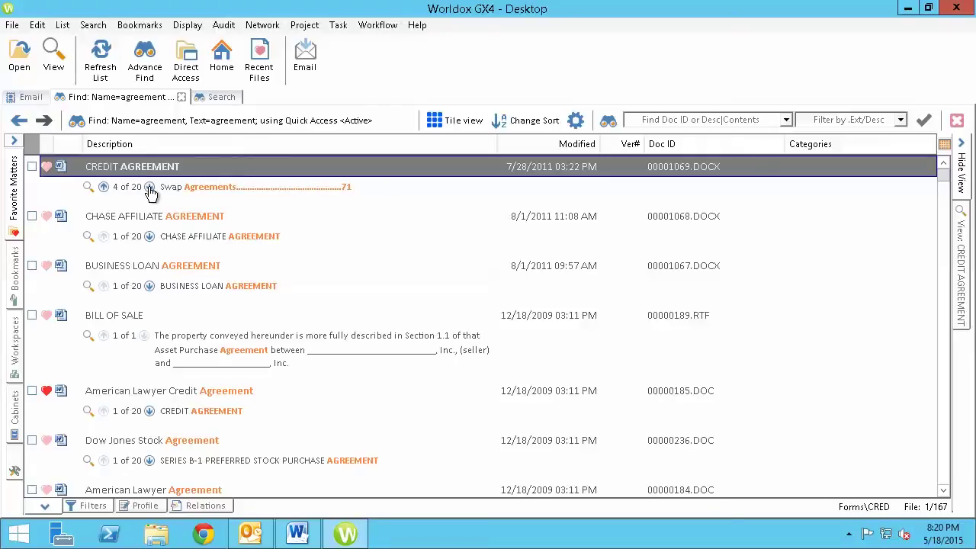
pyautogui.click(150, 187)
pyautogui.click(150, 188)
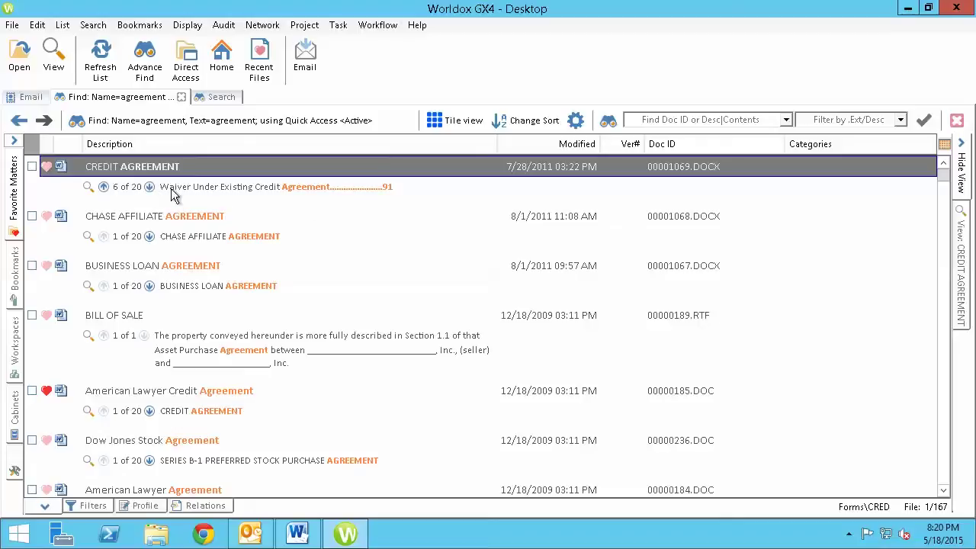
pyautogui.click(149, 188)
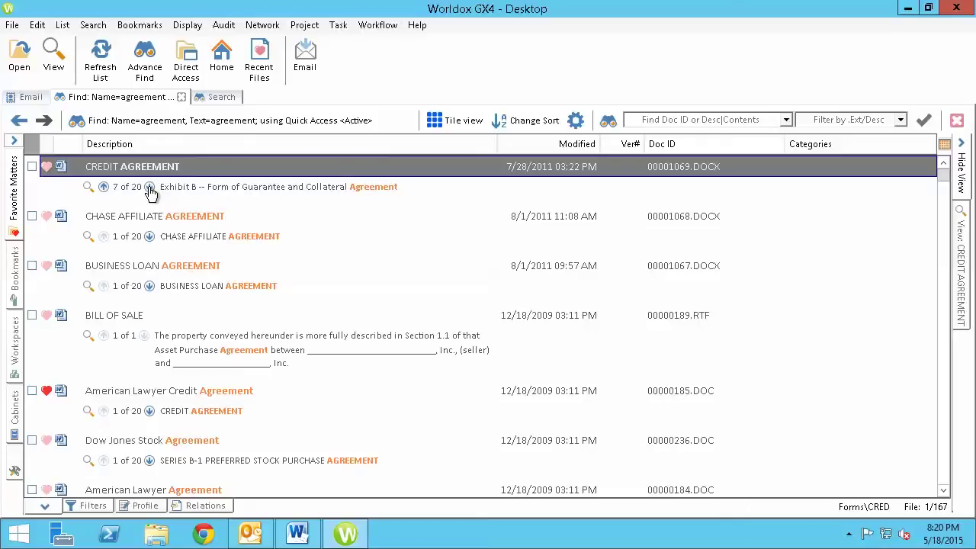
pyautogui.click(149, 187)
# Step through the text hits of the CHASE AFFILIATE AGREEMENT and BUSINESS LOAN AGREEMENT search results.
pyautogui.click(149, 237)
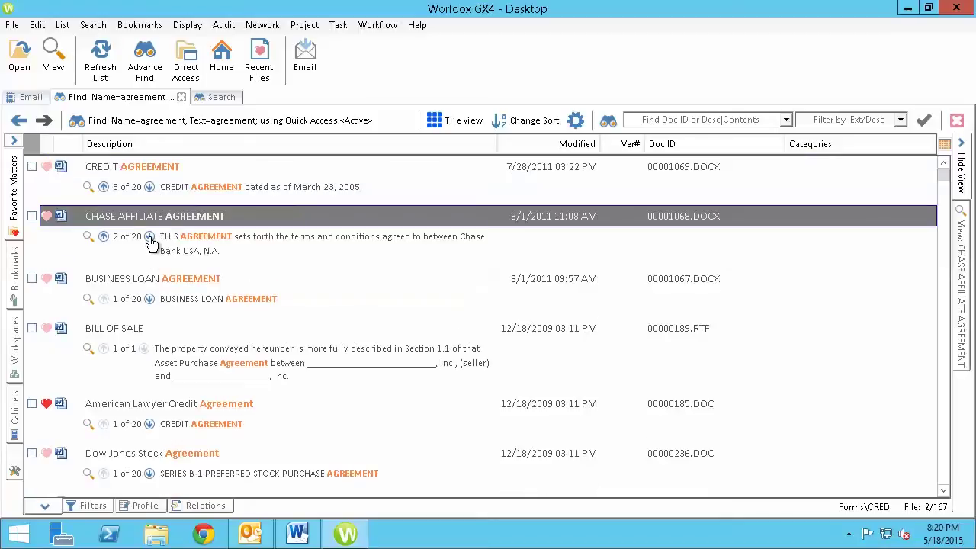
pyautogui.click(149, 237)
pyautogui.click(150, 237)
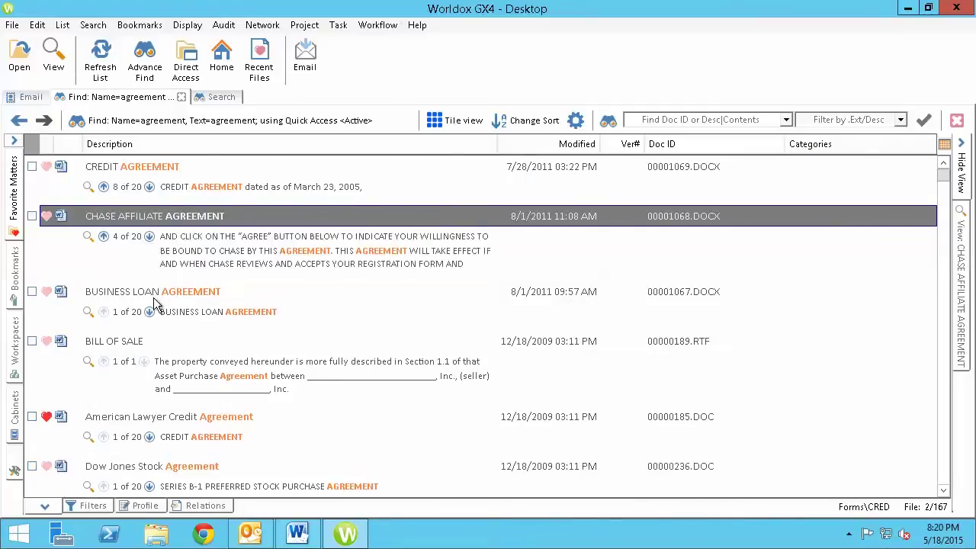
pyautogui.click(149, 312)
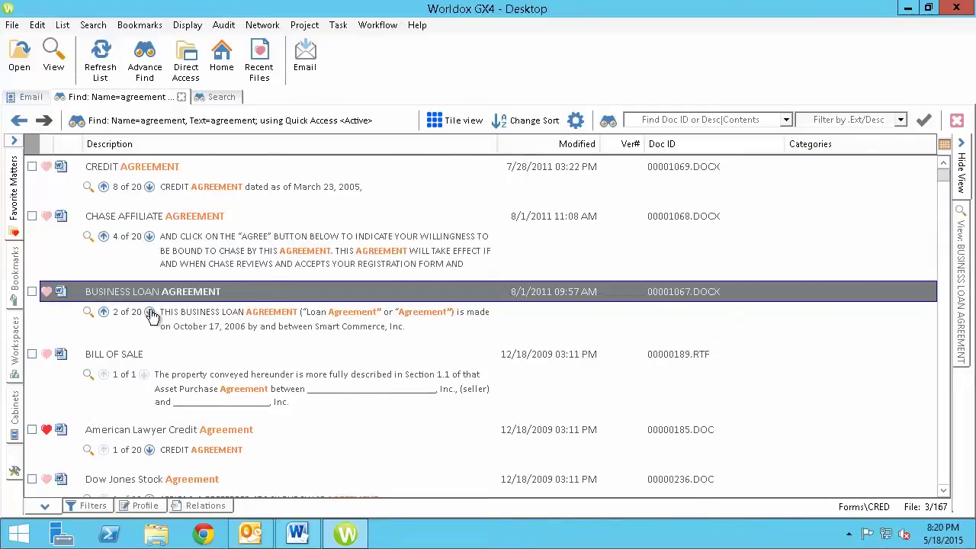
pyautogui.click(150, 313)
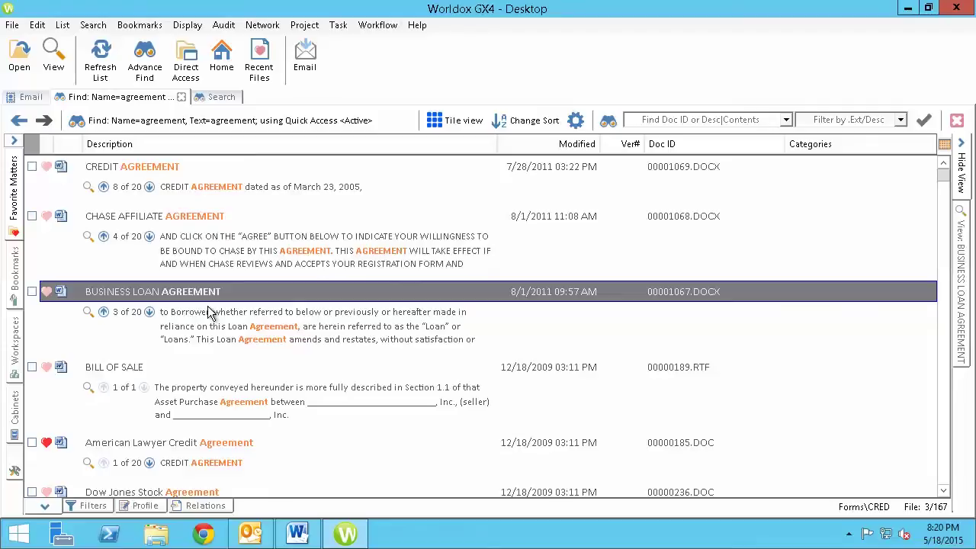
# Show the document viewer for BUSINESS LOAN AGREEMENT, and preview CREDIT AGREEMENT and CHASE AFFILIATE AGREEMENT in it.
pyautogui.click(963, 260)
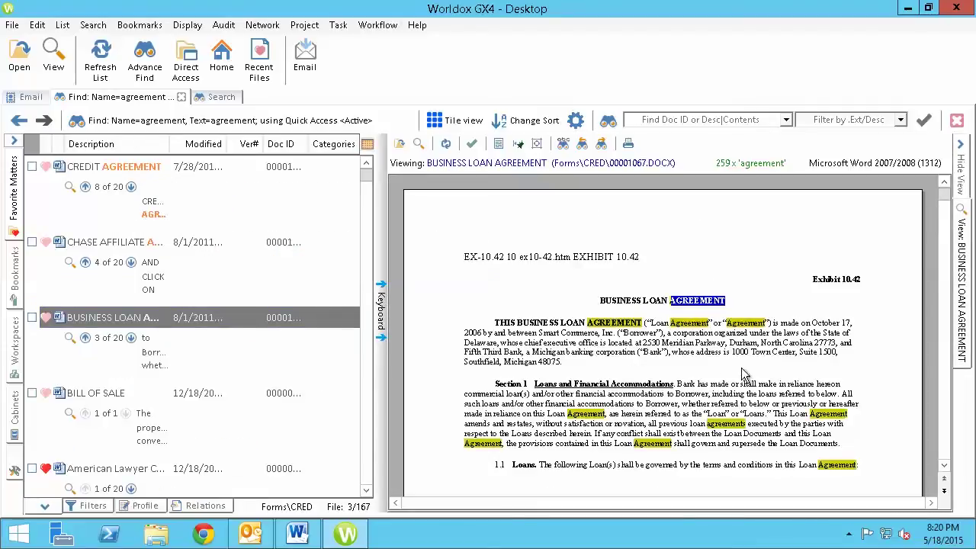
pyautogui.click(88, 249)
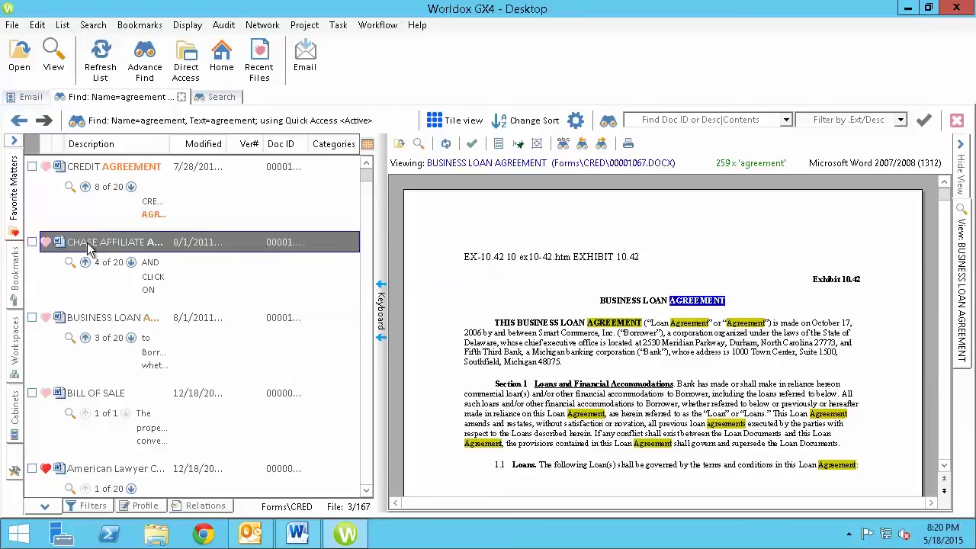
pyautogui.click(114, 169)
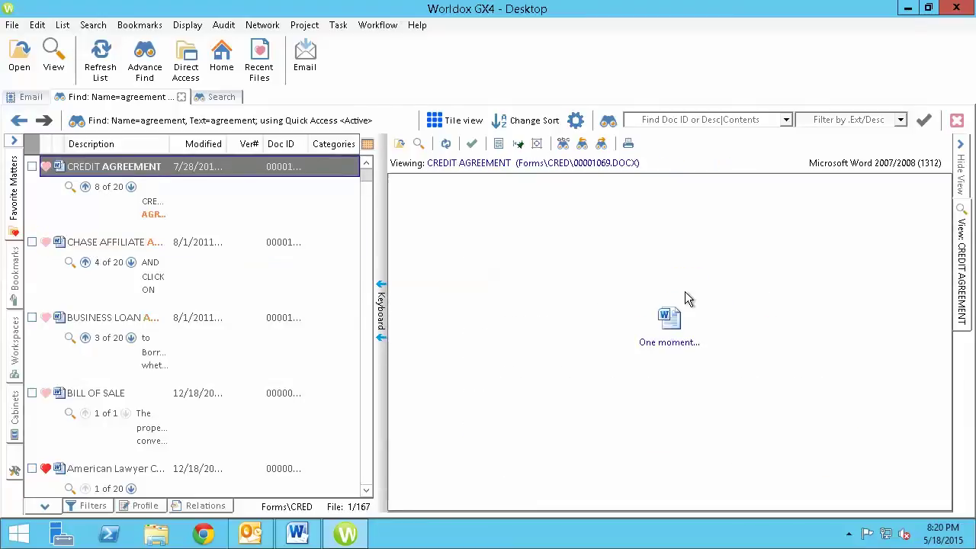
pyautogui.click(115, 246)
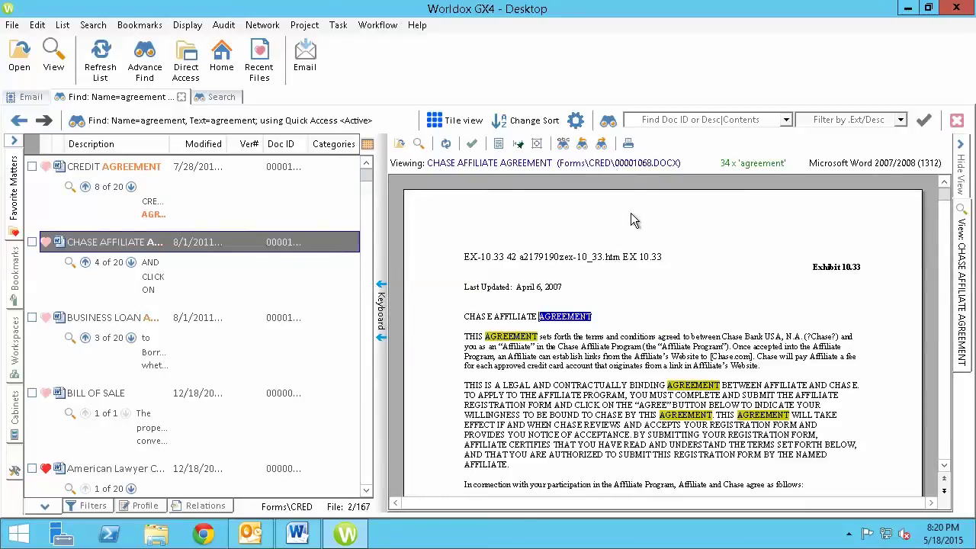
# Advance three occurrences of "agreement" within the previewed CHASE AFFILIATE AGREEMENT.
pyautogui.click(601, 144)
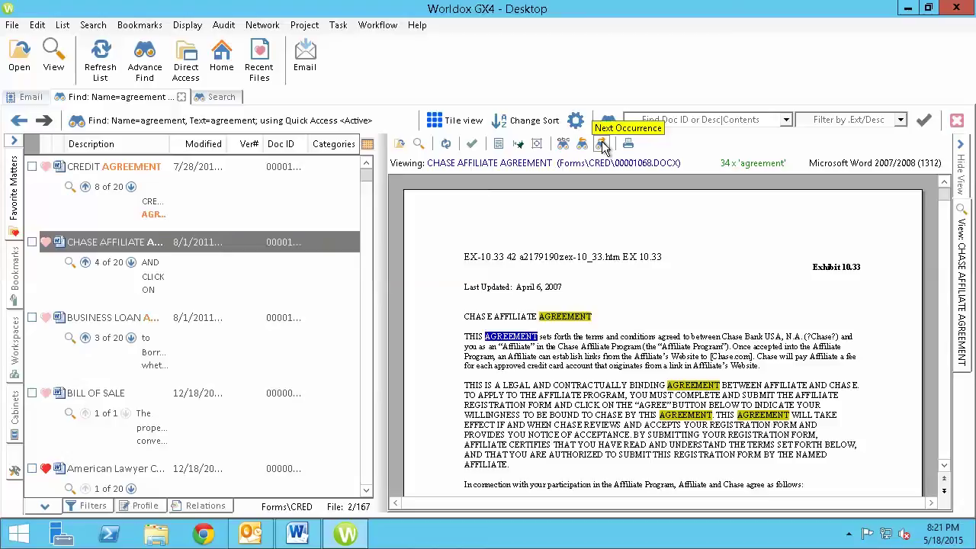
pyautogui.click(602, 144)
pyautogui.click(602, 144)
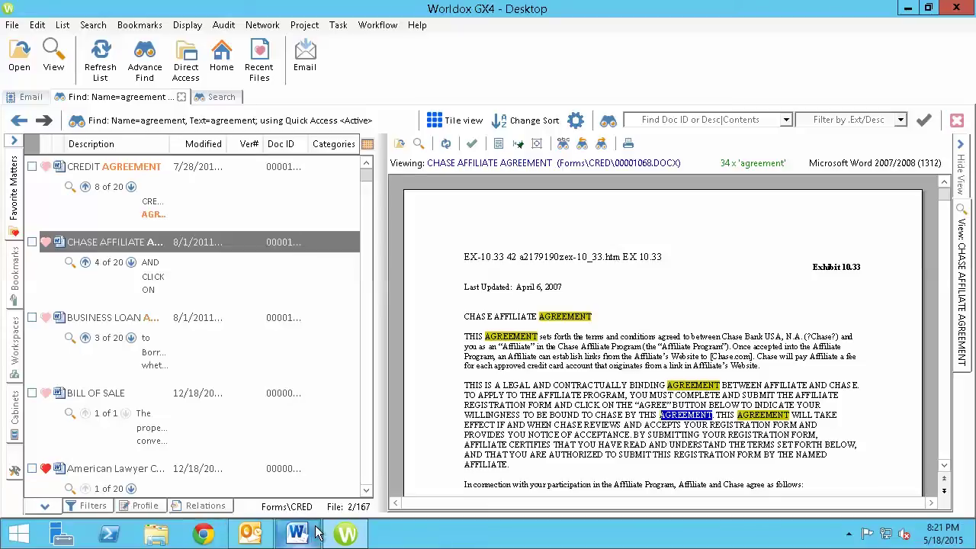
pyautogui.moveTo(328, 536)
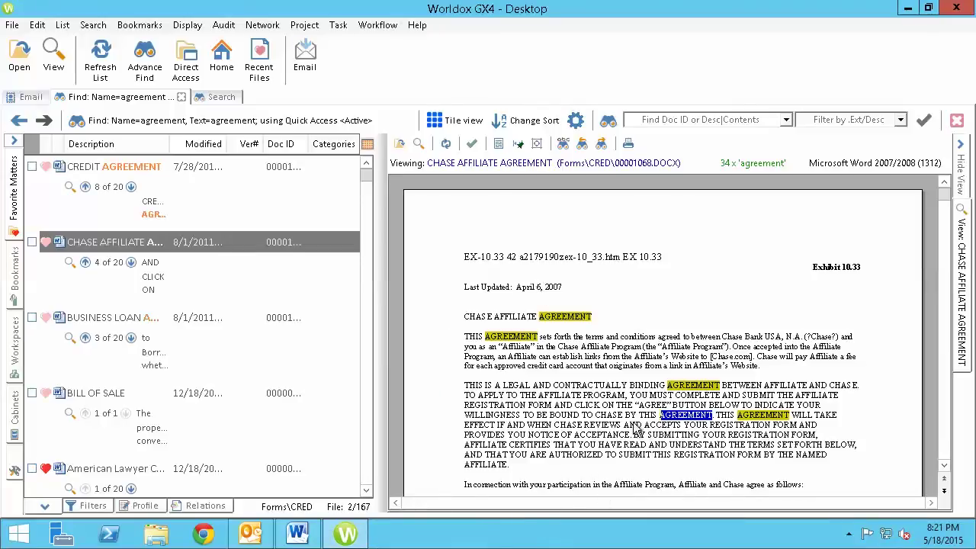
# Open WSC Corp.'s General matter from the favorite matters and preview its two Akzo Nobel, Inc. Confirmation Letter emails.
pyautogui.click(13, 183)
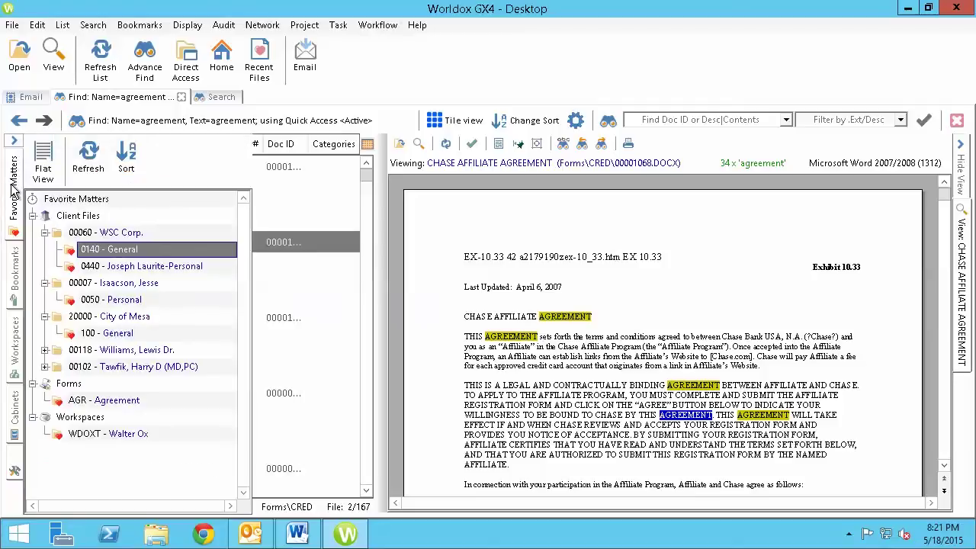
pyautogui.click(102, 250)
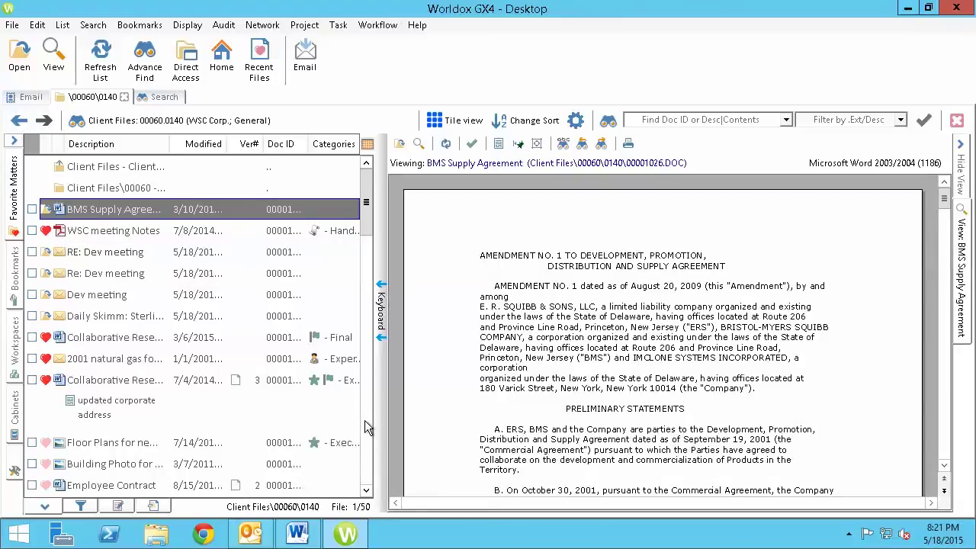
pyautogui.click(364, 420)
pyautogui.click(364, 420)
pyautogui.click(365, 425)
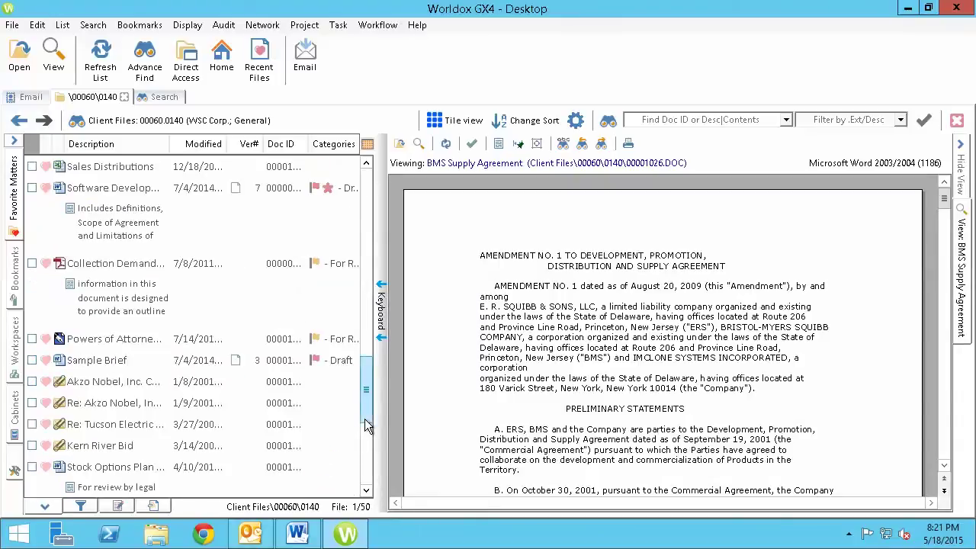
pyautogui.click(150, 381)
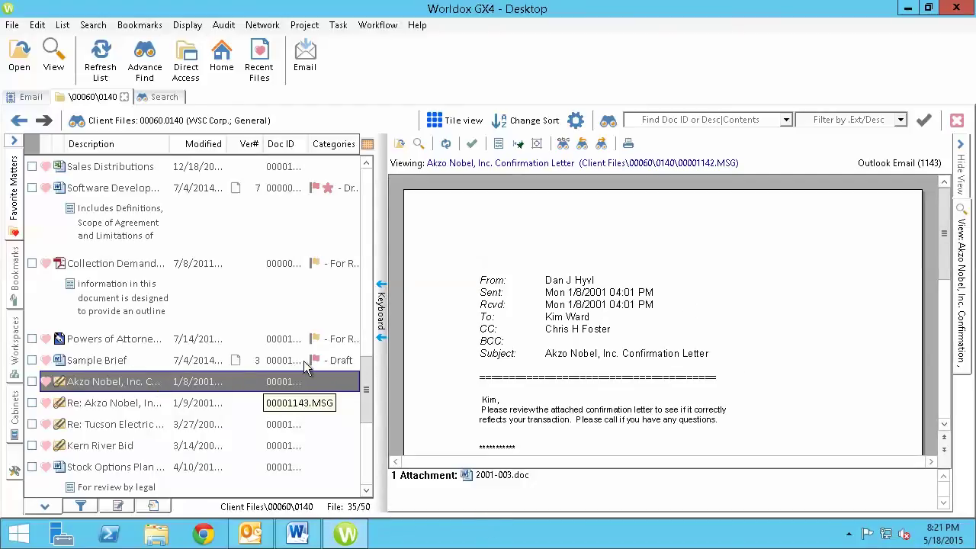
pyautogui.press('Down')
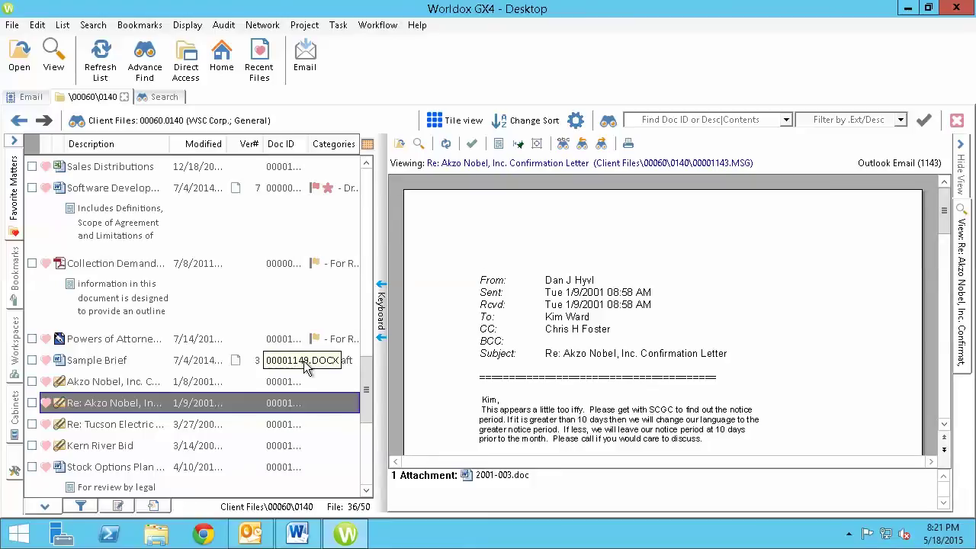
# Preview the Re: Tucson Electric Power email and read through its message thread.
pyautogui.press('Down')
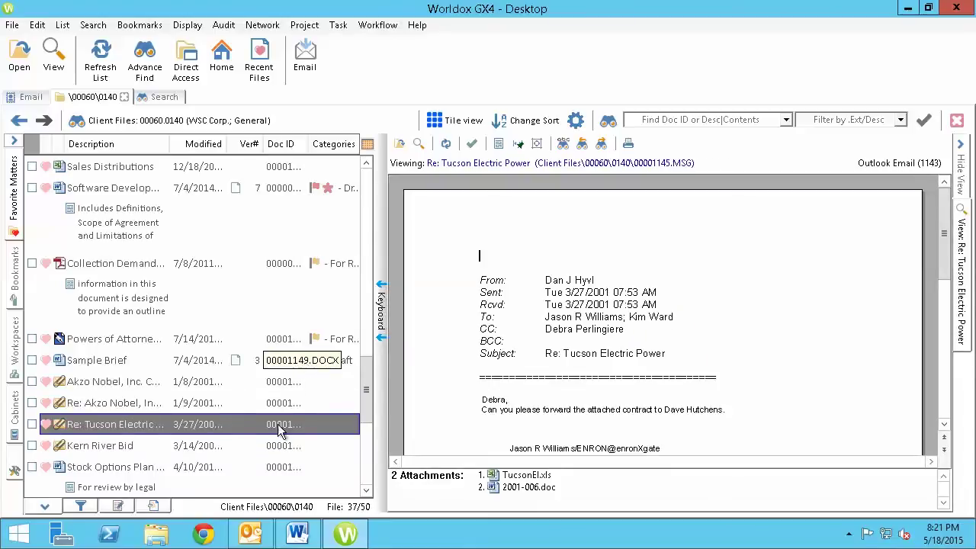
pyautogui.scroll(-2, 854, 351)
pyautogui.scroll(-9, 854, 352)
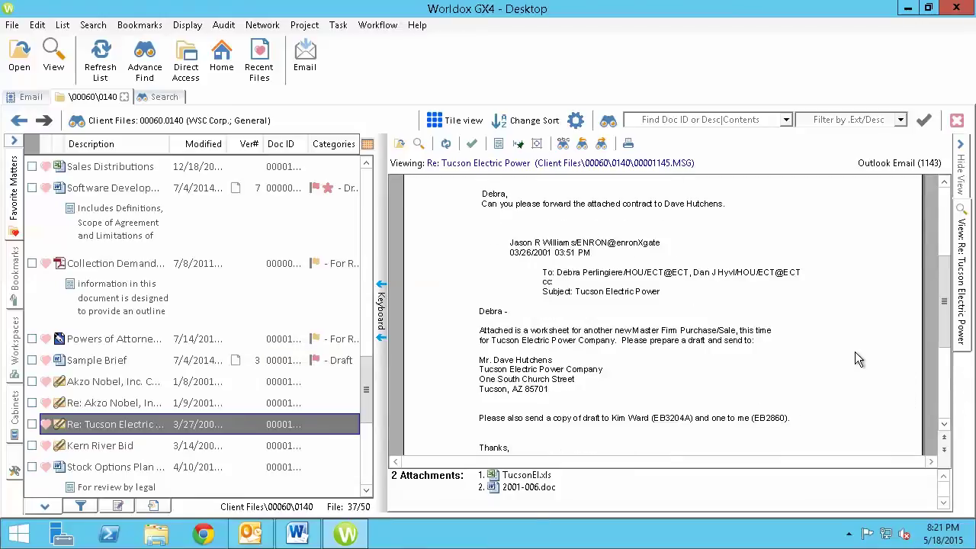
pyautogui.scroll(7, 854, 351)
pyautogui.scroll(3, 865, 339)
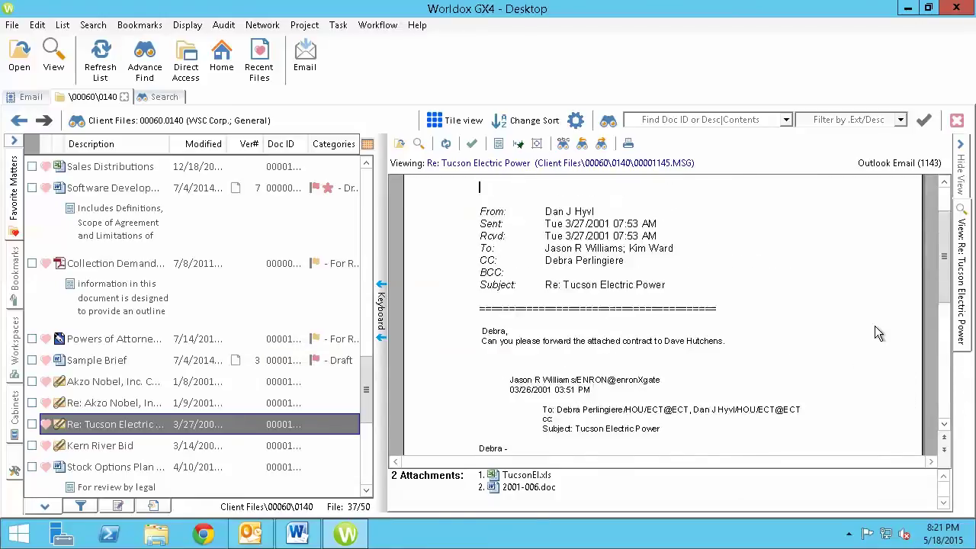
# Return to the beginning of the Re: Tucson Electric Power email and preview the Kern River Bid email.
pyautogui.moveTo(947, 251); pyautogui.dragTo(941, 194)
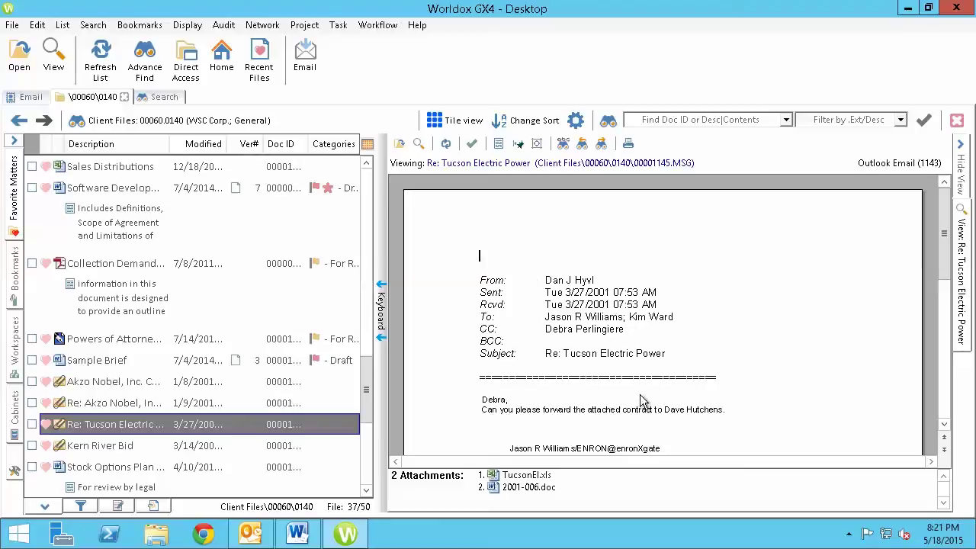
pyautogui.scroll(-1, 130, 438)
pyautogui.click(117, 429)
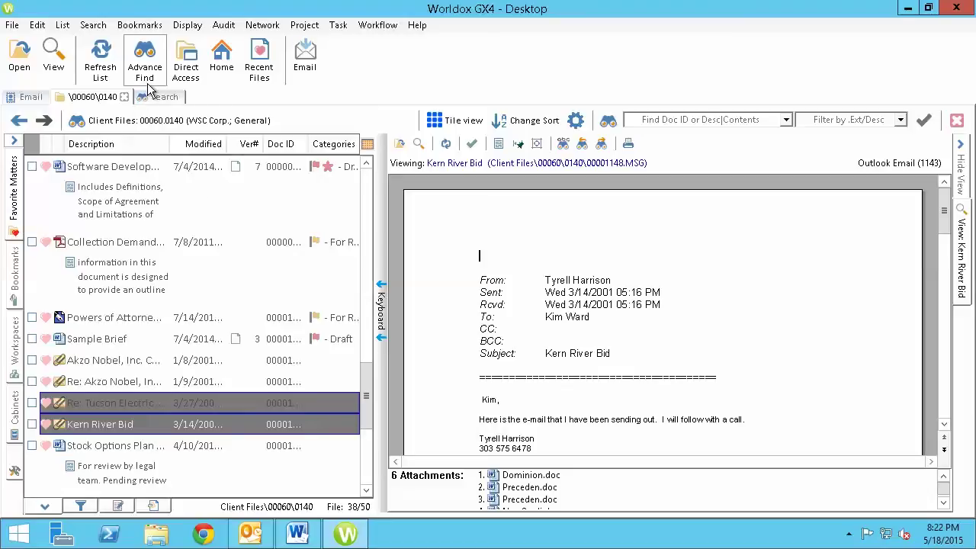
# Open the Sample Brief document's profile for editing and check its cabinet choices.
pyautogui.rightClick(106, 341)
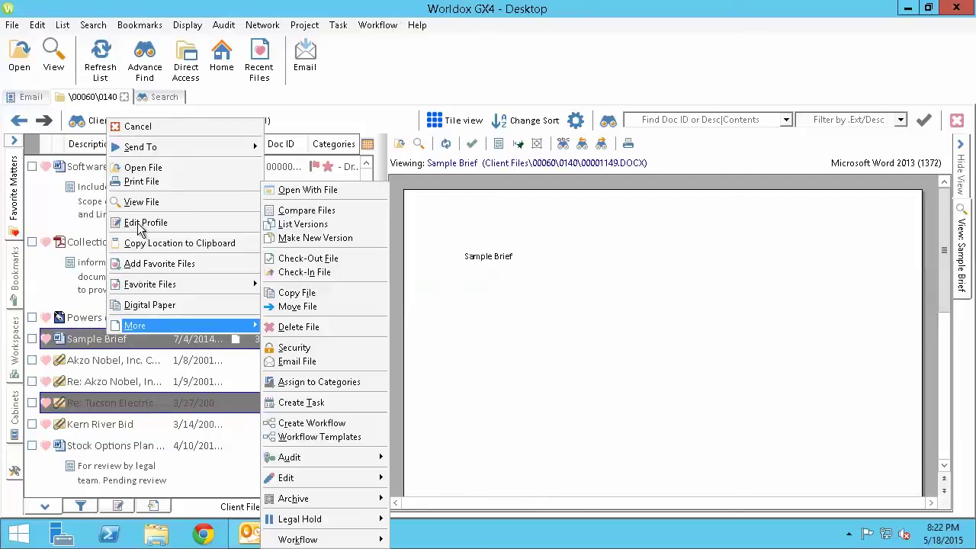
pyautogui.click(141, 224)
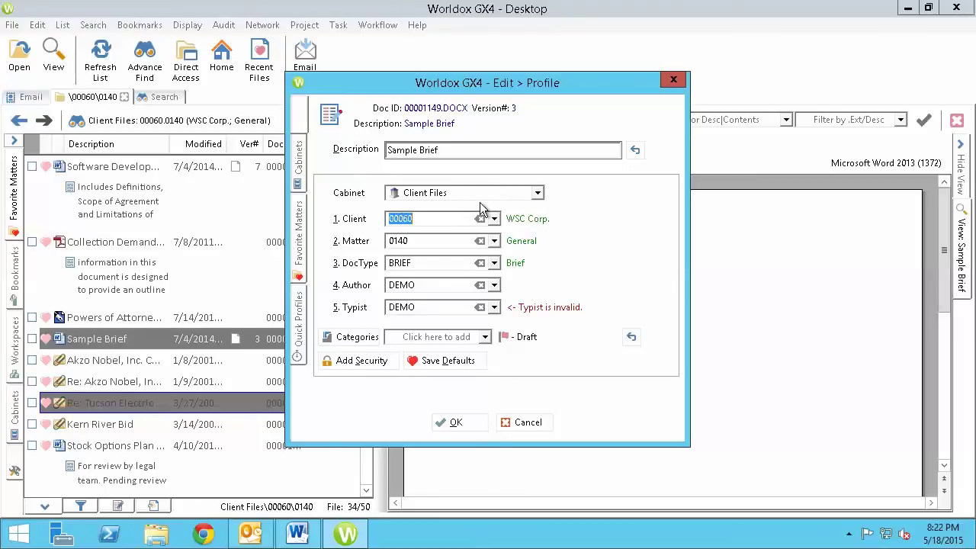
pyautogui.click(537, 194)
pyautogui.click(538, 196)
pyautogui.click(538, 195)
pyautogui.click(539, 196)
# Look up the profile's client by entering "WSC" and accept the WSC Corp. suggestion.
pyautogui.moveTo(415, 219); pyautogui.dragTo(312, 194)
pyautogui.write('WSC')
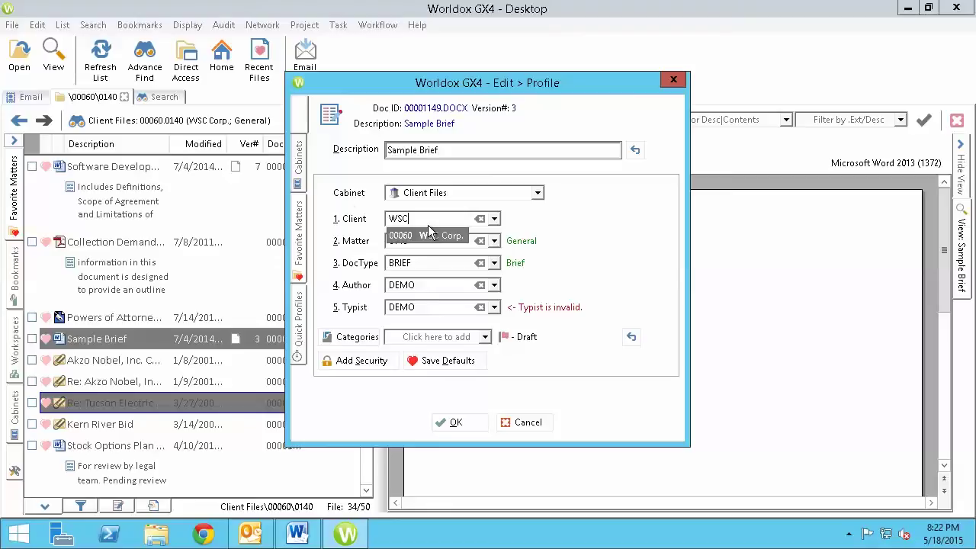
pyautogui.click(421, 235)
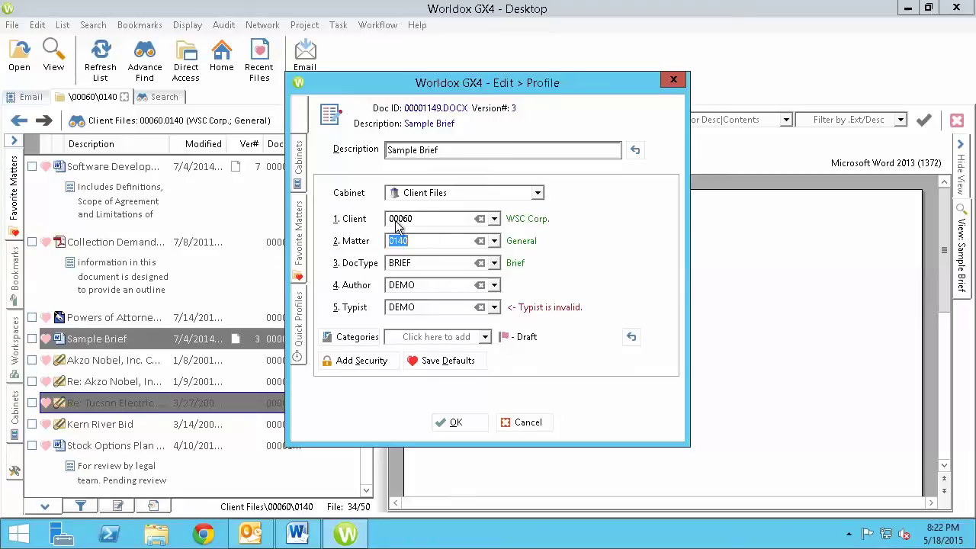
# Replace the client with "*", view the recent clients, and re-enter "WSC" to choose WSC Corp. again.
pyautogui.doubleClick(429, 218)
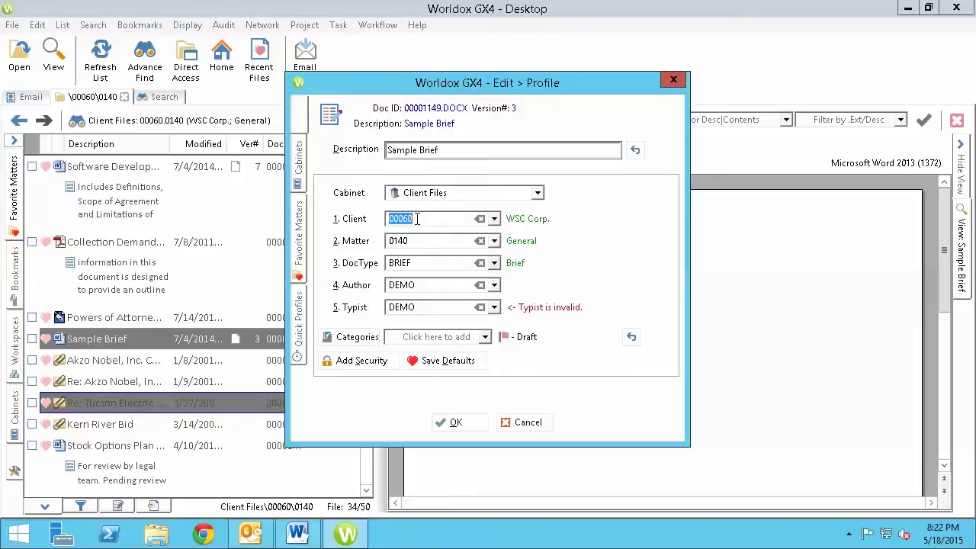
pyautogui.click(493, 220)
pyautogui.write('*')
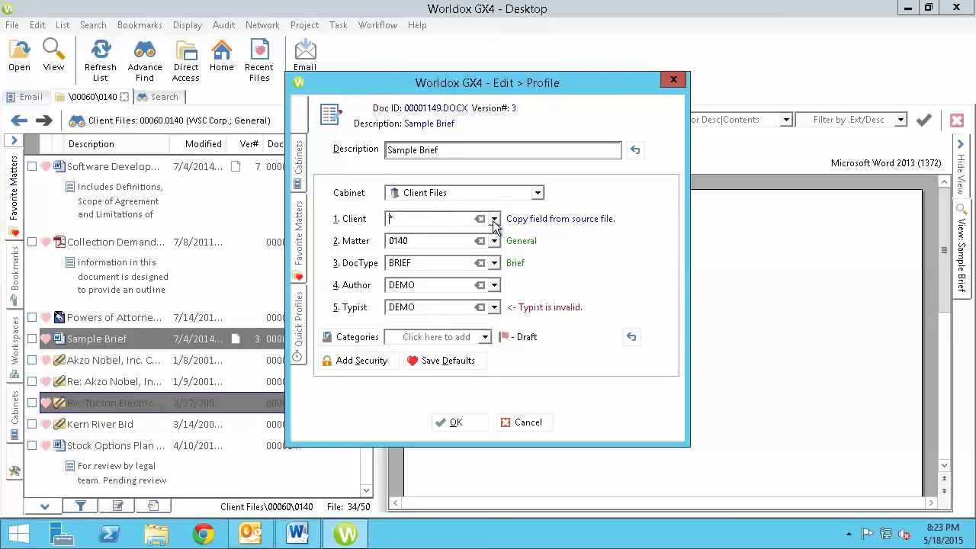
pyautogui.click(494, 219)
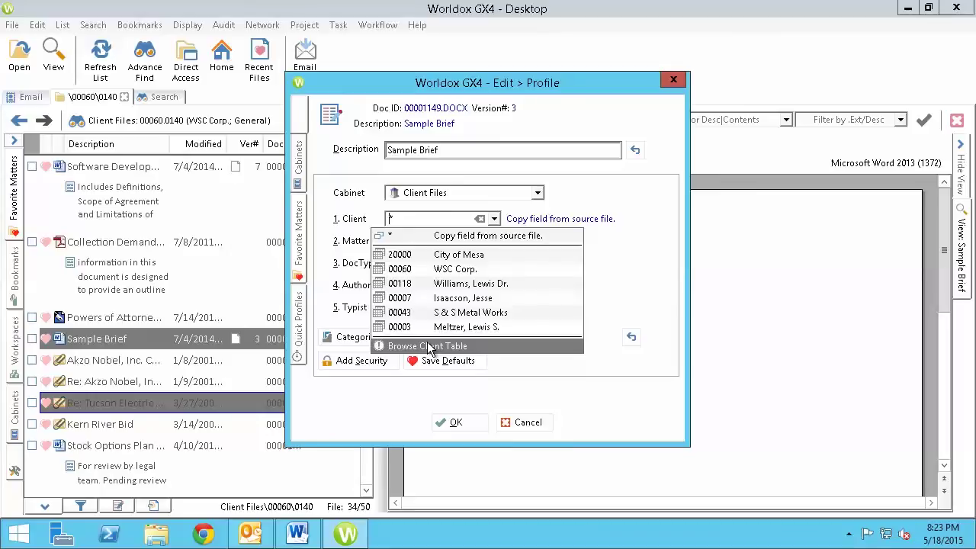
pyautogui.click(494, 236)
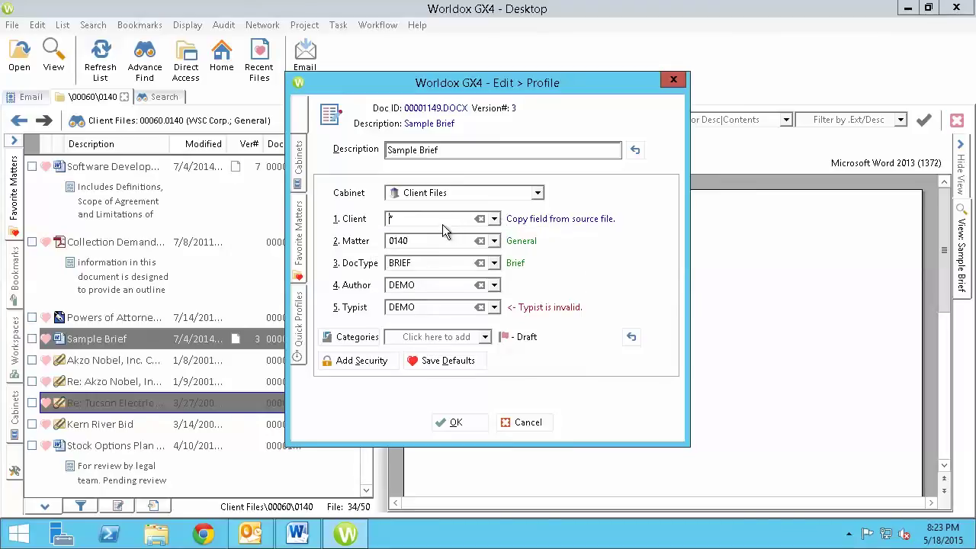
pyautogui.write('WSC')
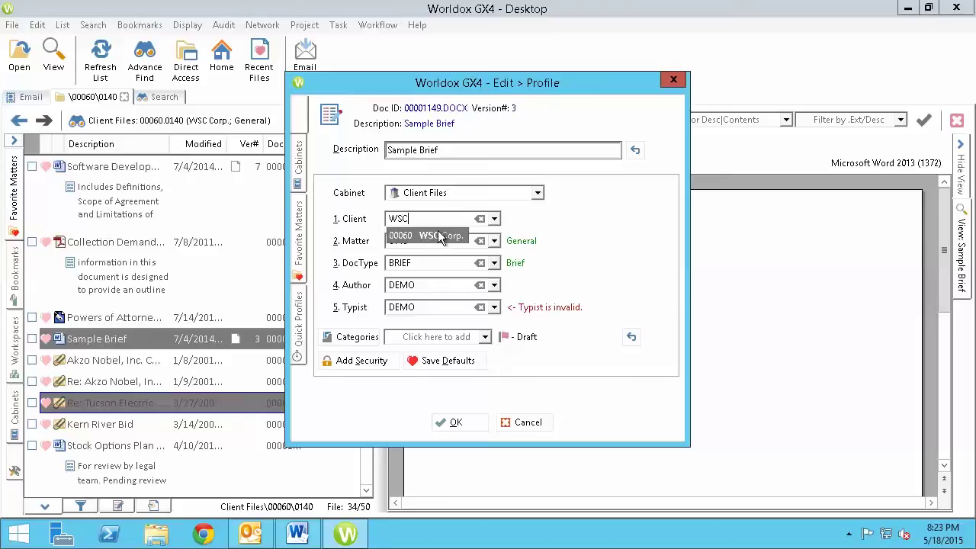
pyautogui.click(439, 238)
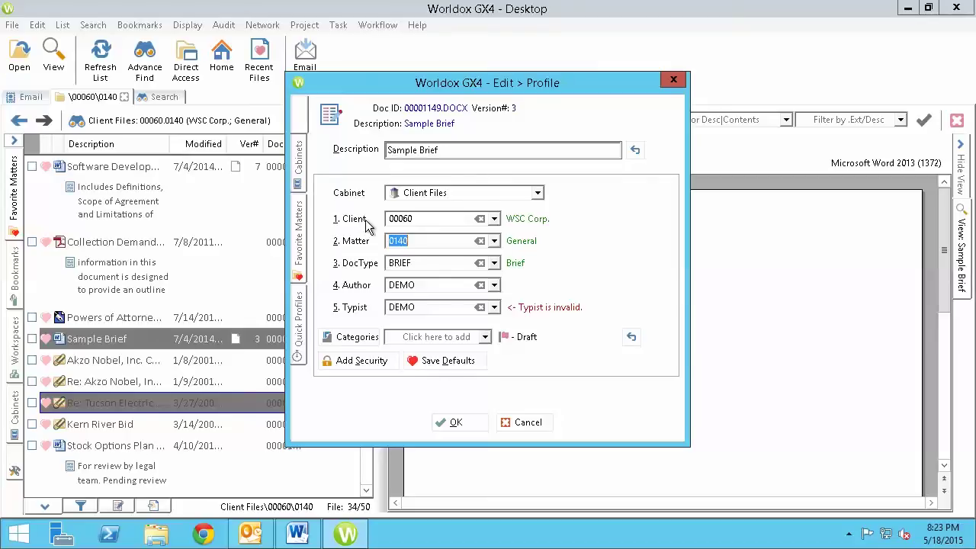
pyautogui.doubleClick(423, 218)
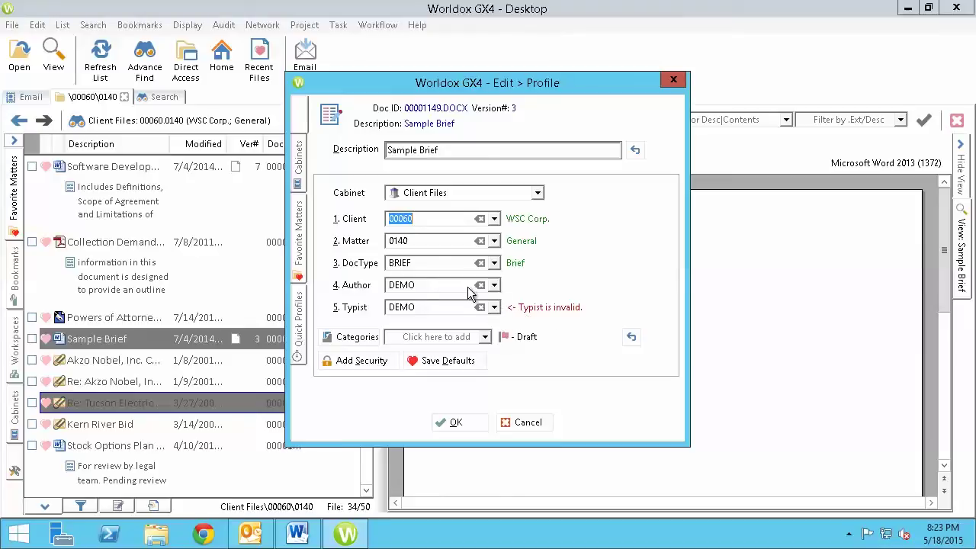
pyautogui.click(485, 336)
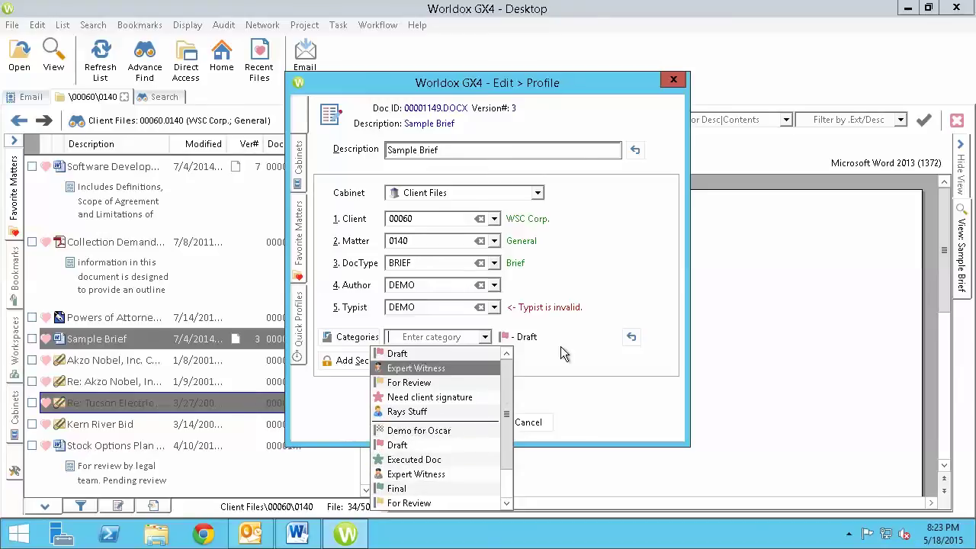
pyautogui.click(534, 344)
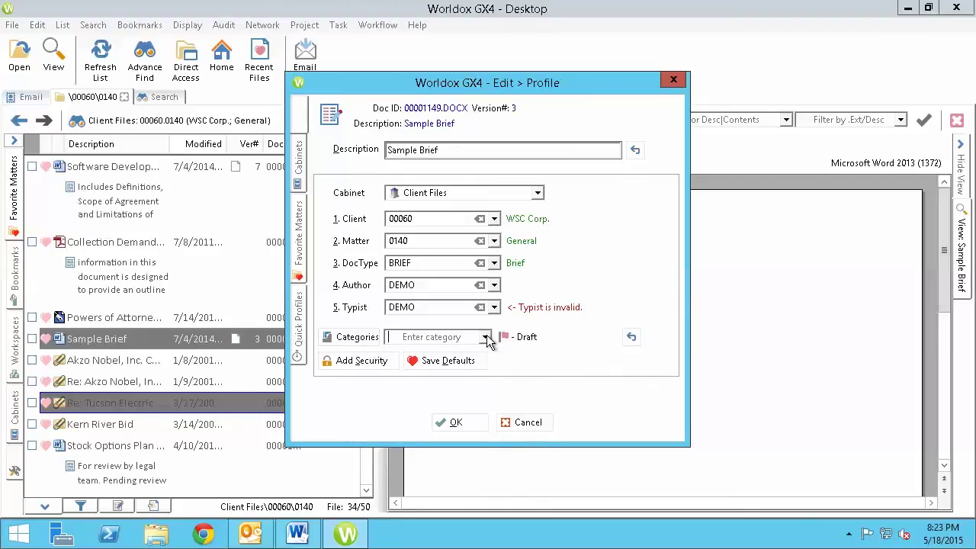
pyautogui.click(371, 343)
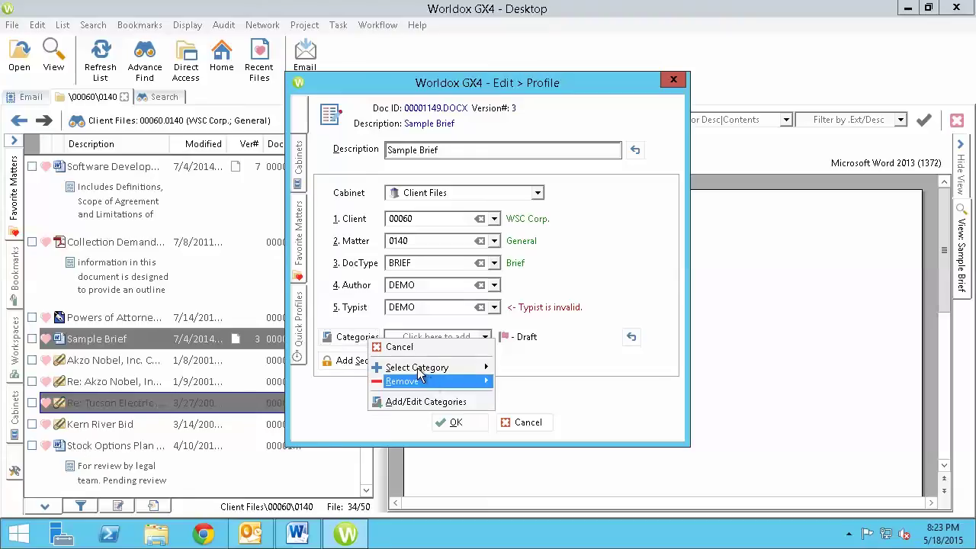
pyautogui.moveTo(423, 382)
pyautogui.moveTo(453, 370)
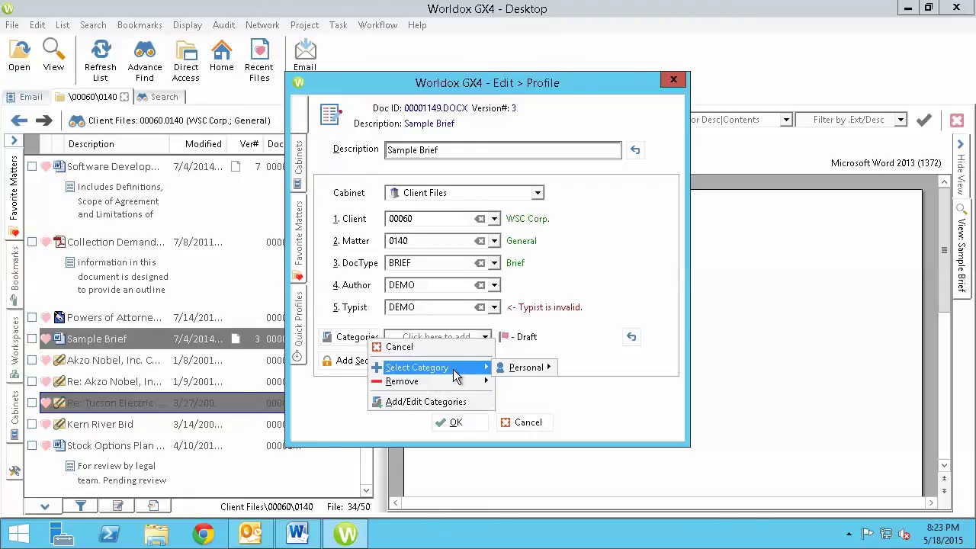
pyautogui.click(623, 342)
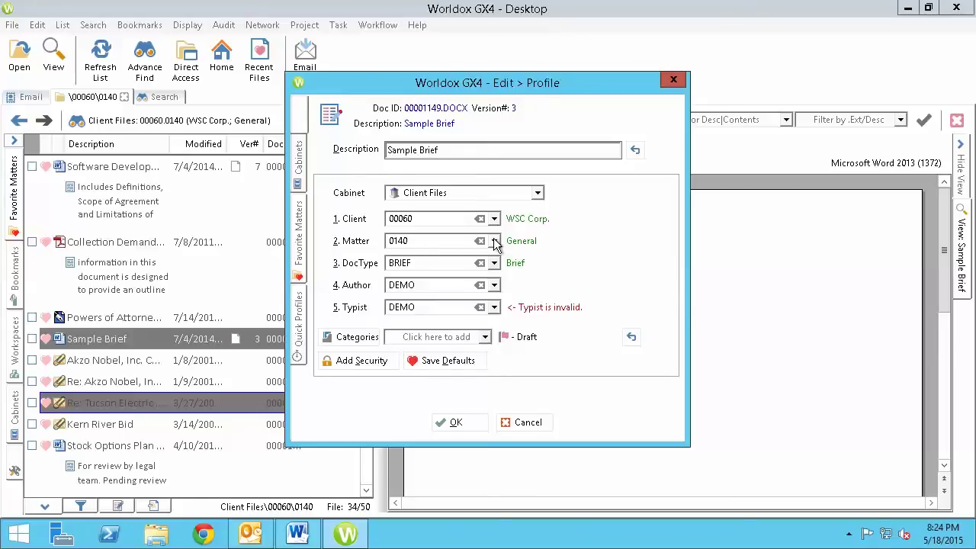
pyautogui.click(673, 80)
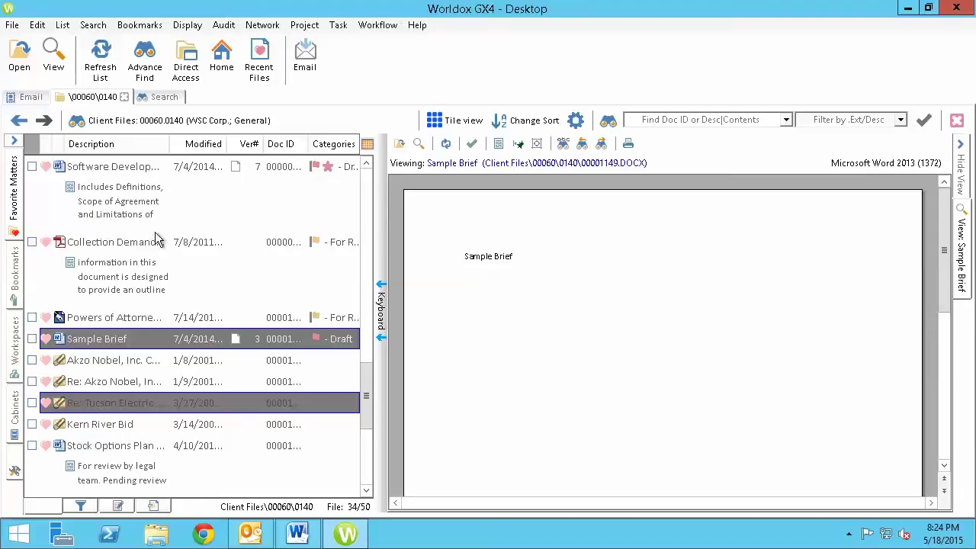
# Search document descriptions and contents for "agreement".
pyautogui.click(702, 121)
pyautogui.write('a')
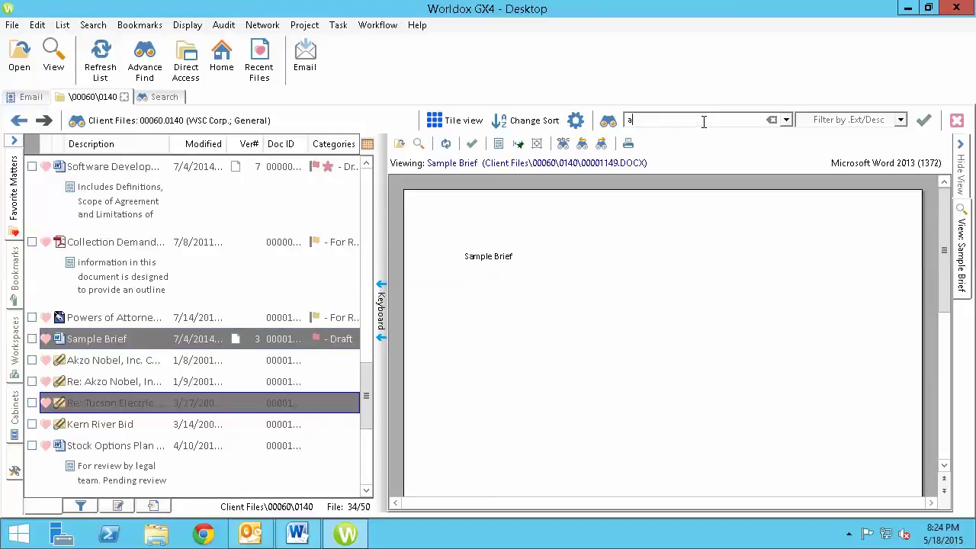
pyautogui.write('greement')
pyautogui.press('Return')
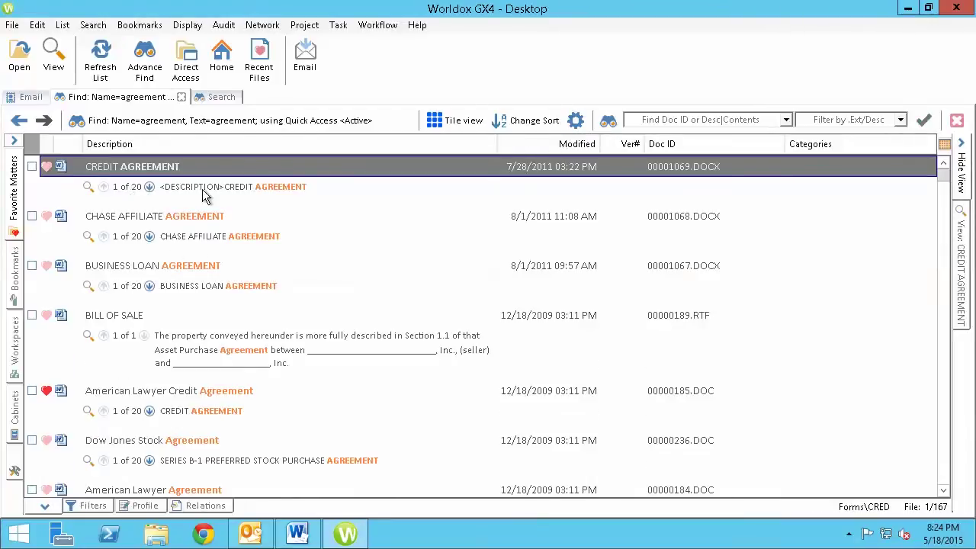
# Advance the CREDIT AGREEMENT result to its third text hit and show the document in the viewer.
pyautogui.click(150, 187)
pyautogui.click(150, 187)
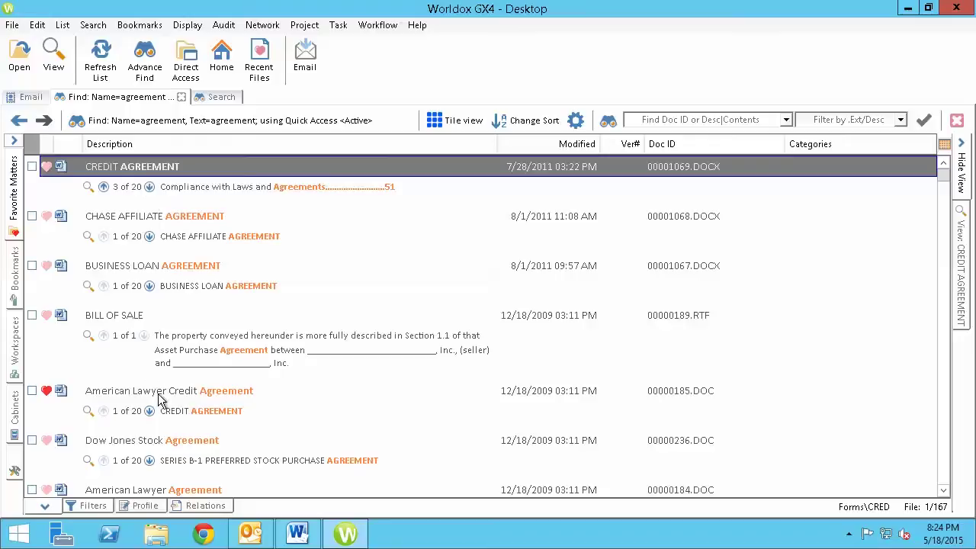
pyautogui.click(963, 221)
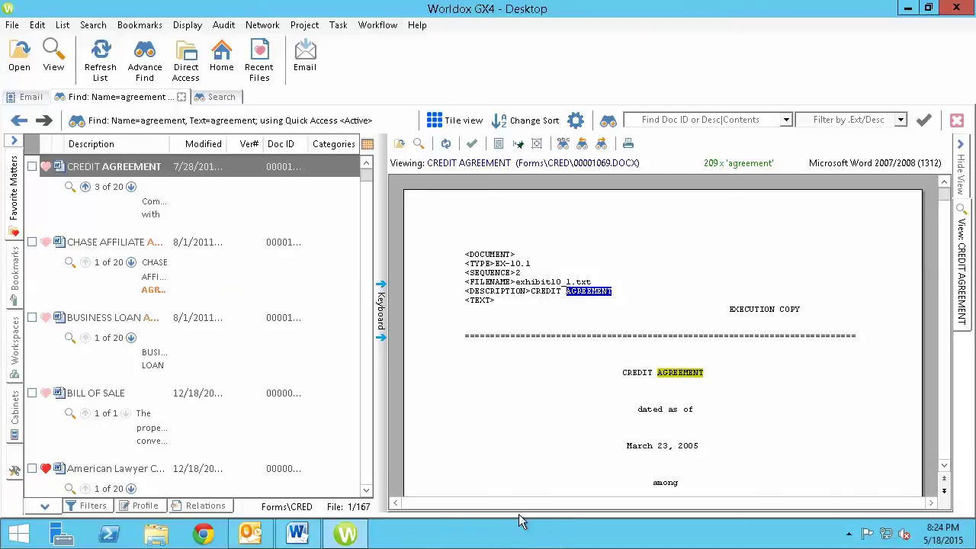
# Switch to Outlook and enlarge the mail folder list to show the complete Worldox folder tree.
pyautogui.click(252, 534)
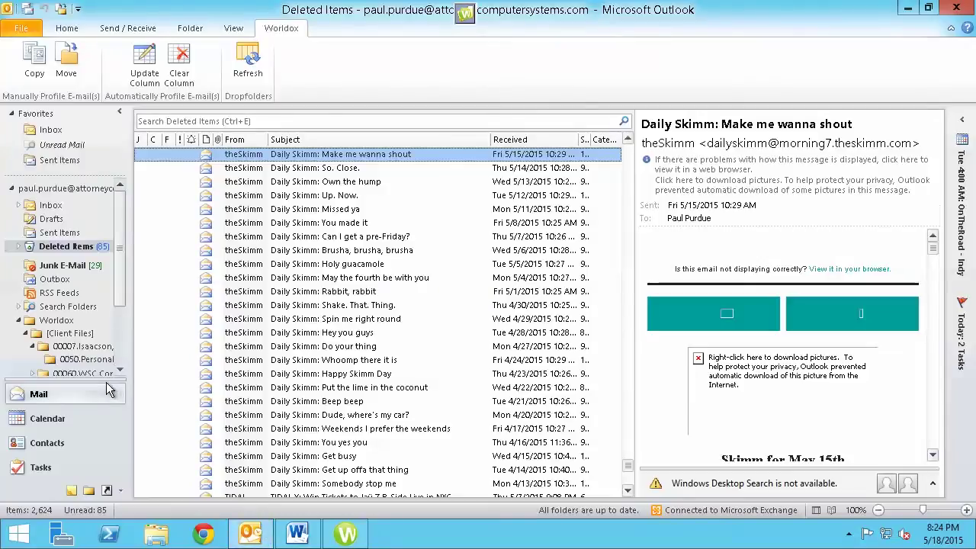
pyautogui.moveTo(107, 385); pyautogui.dragTo(112, 432)
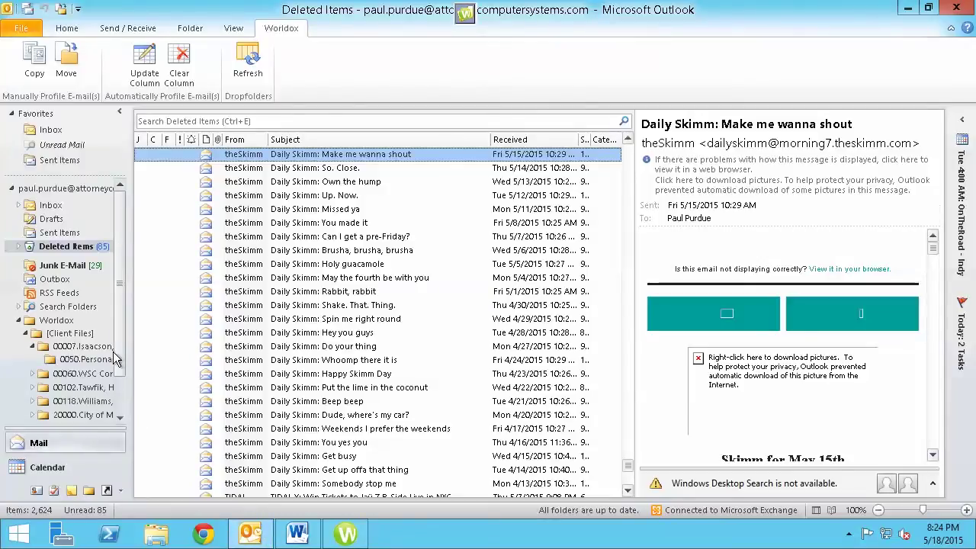
pyautogui.scroll(-1, 122, 358)
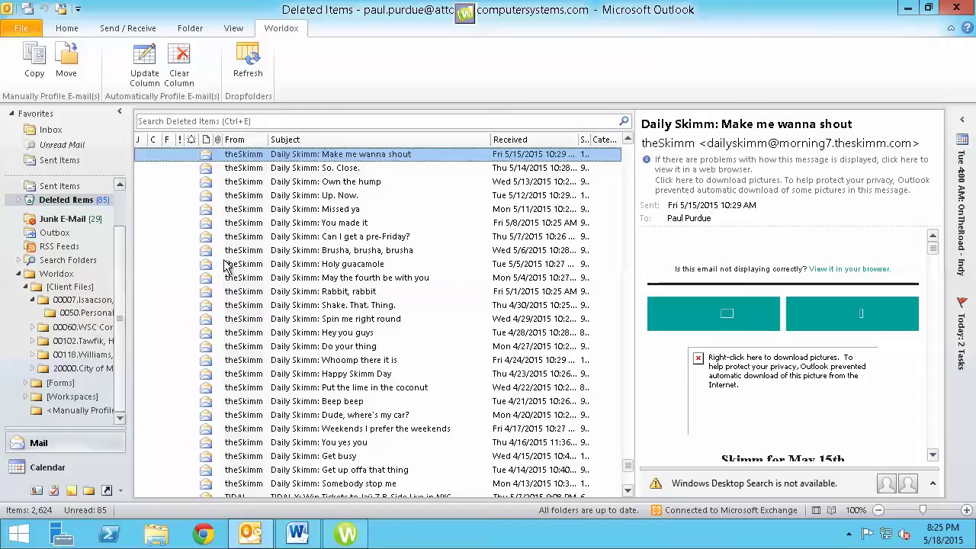
# Select the Daily Skimm emails "Brusha, brusha, brusha", "Can I get a pre-Friday?", "Missed ya" and "Own the hump" together.
pyautogui.click(341, 250)
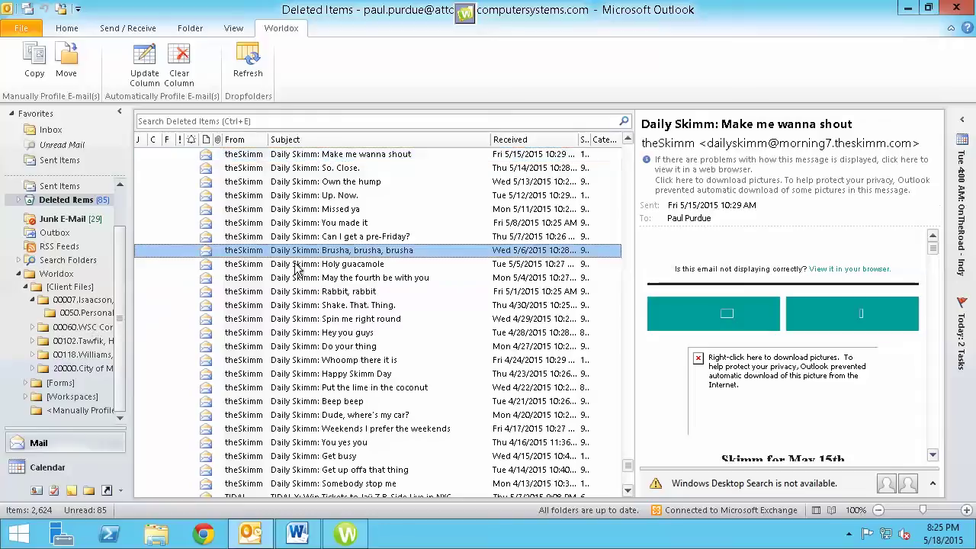
pyautogui.keyDown('ctrl'); pyautogui.click(343, 236); pyautogui.keyUp('ctrl')
pyautogui.keyDown('ctrl'); pyautogui.click(344, 209); pyautogui.keyUp('ctrl')
pyautogui.keyDown('ctrl'); pyautogui.click(351, 182); pyautogui.keyUp('ctrl')
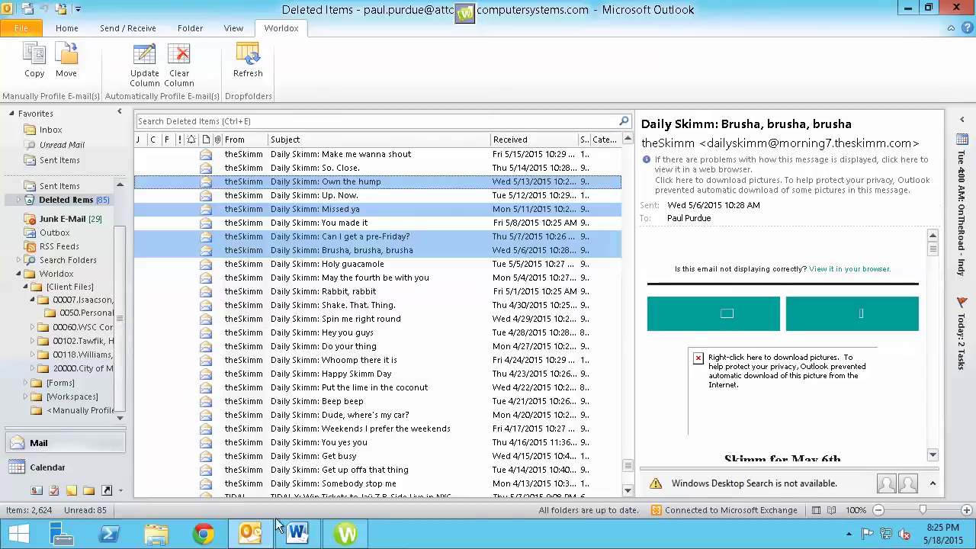
# Switch to Worldox and mark BILL OF SALE in the search results as a favorite file.
pyautogui.click(345, 533)
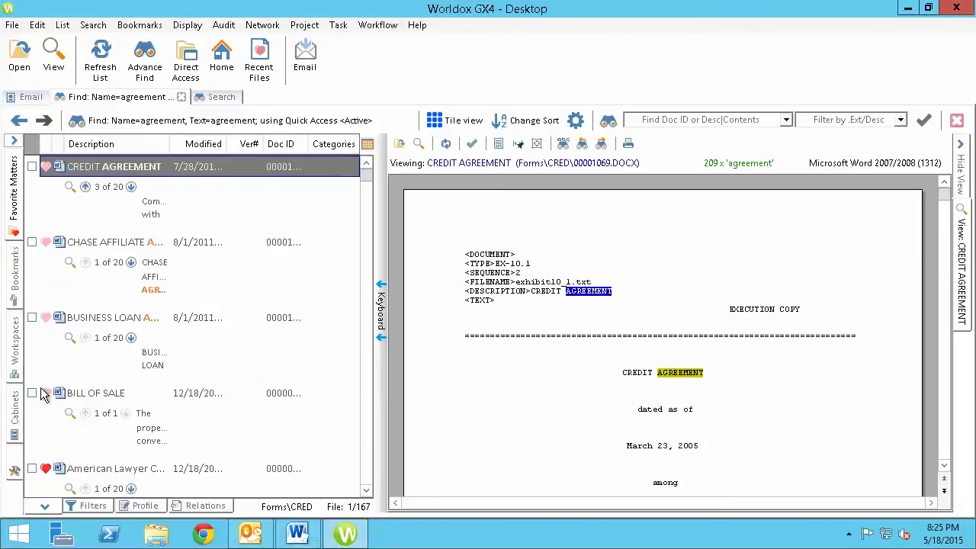
pyautogui.click(69, 401)
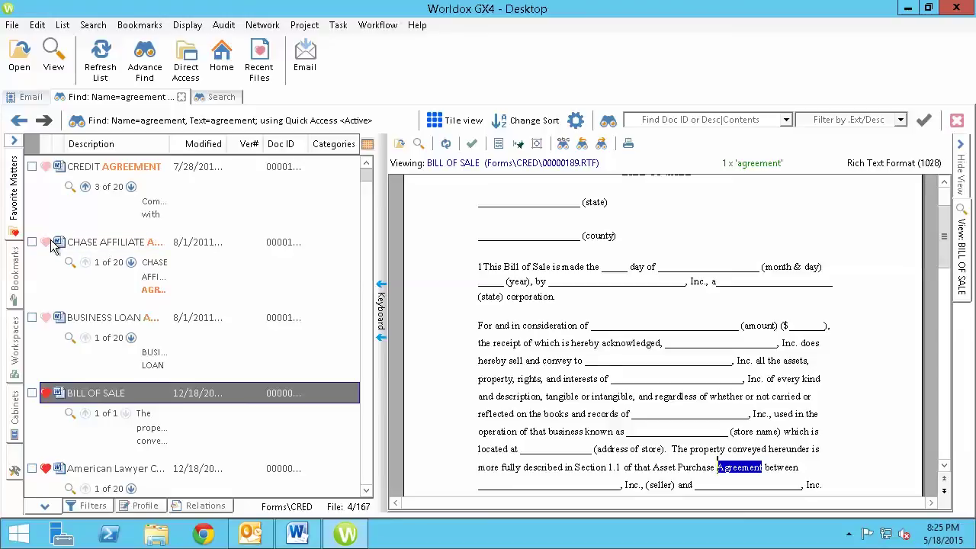
# Switch to Outlook and open the Personal matter folder and its parent client folder under Client Files.
pyautogui.click(252, 533)
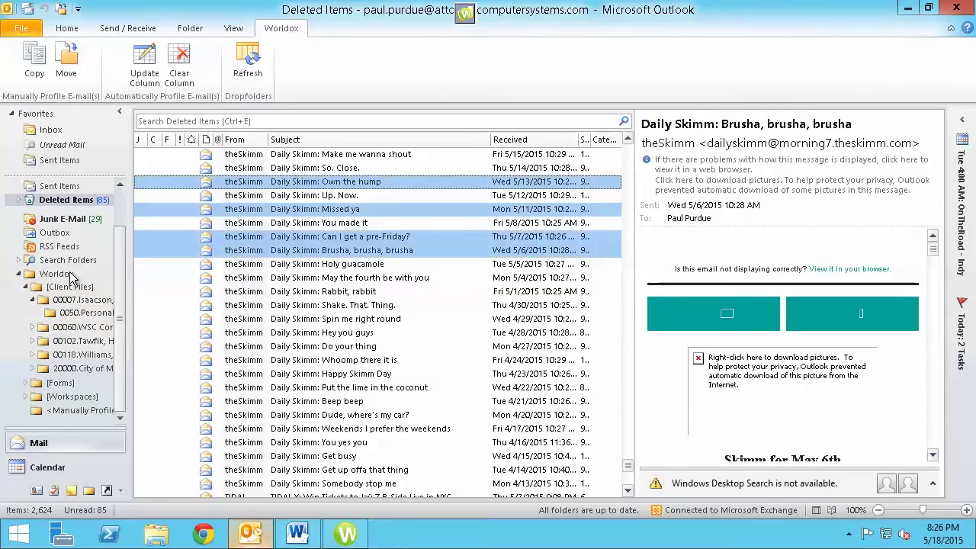
pyautogui.click(76, 313)
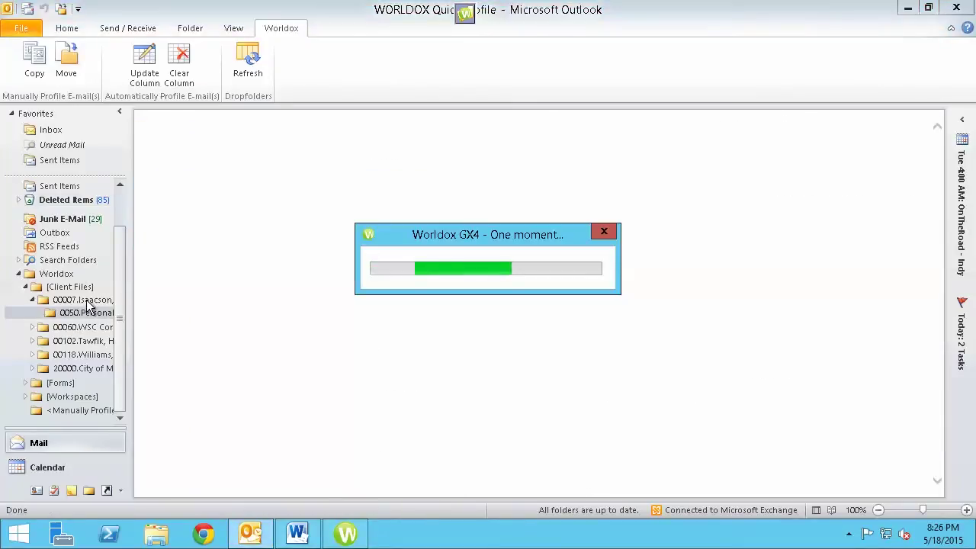
pyautogui.click(84, 300)
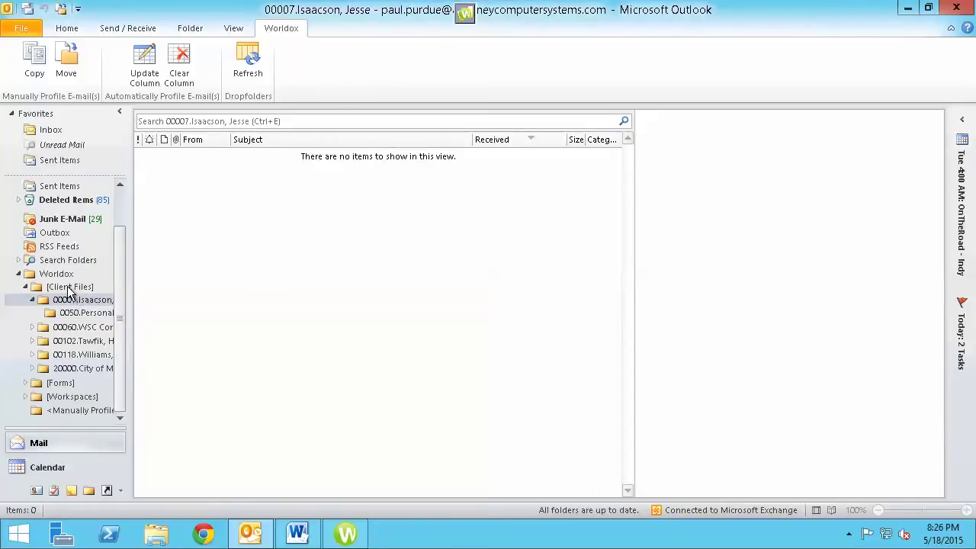
# Open the Worldox folder within Outlook and list WSC Corp.'s General matter from the favorite matters.
pyautogui.click(90, 287)
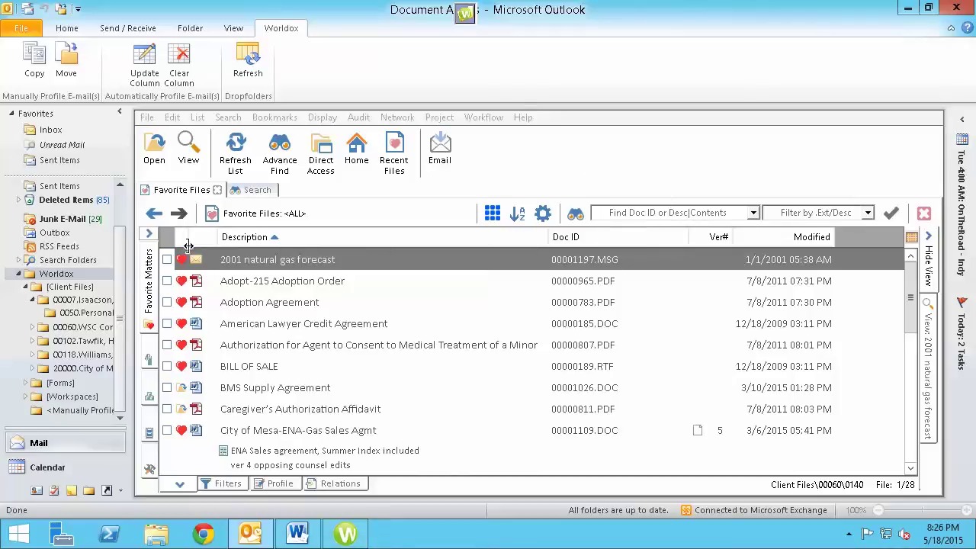
pyautogui.moveTo(157, 293)
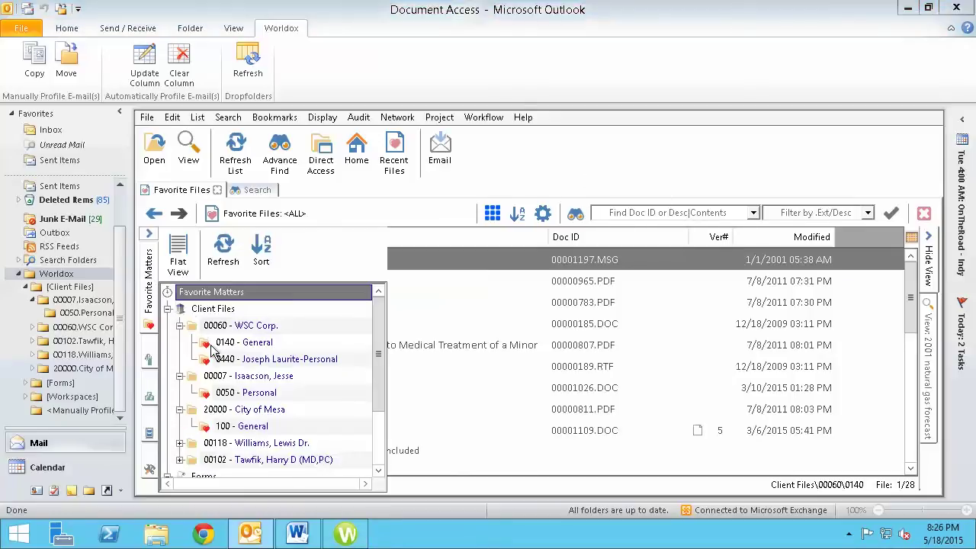
pyautogui.click(260, 347)
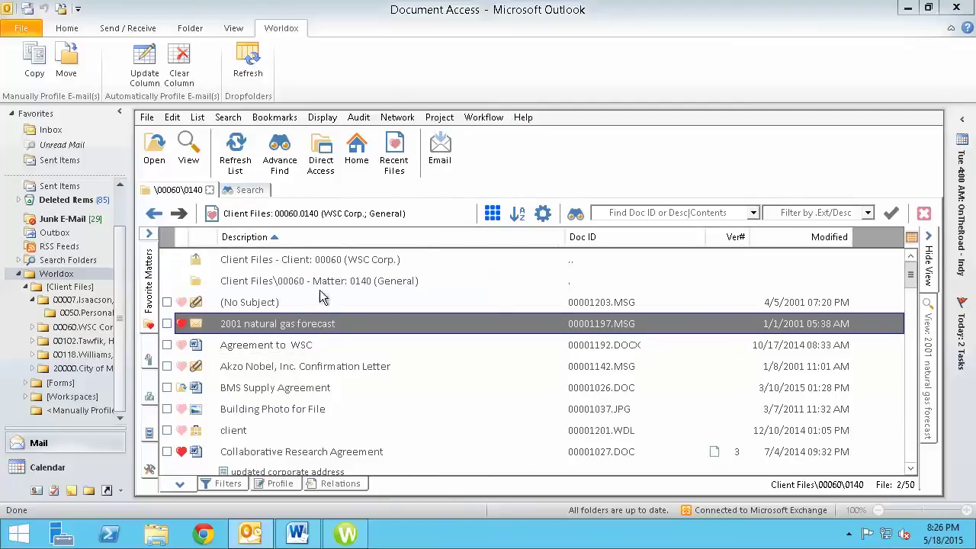
pyautogui.click(58, 274)
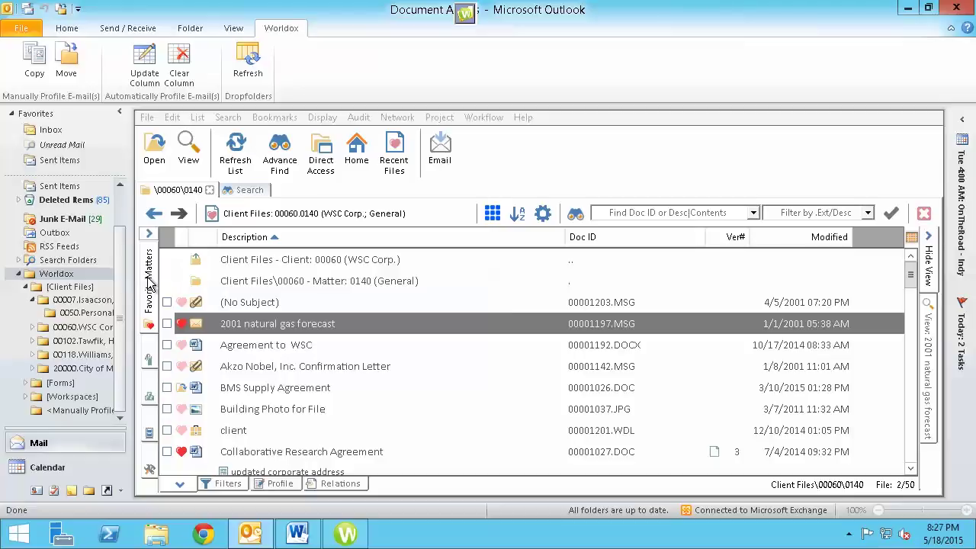
pyautogui.click(250, 533)
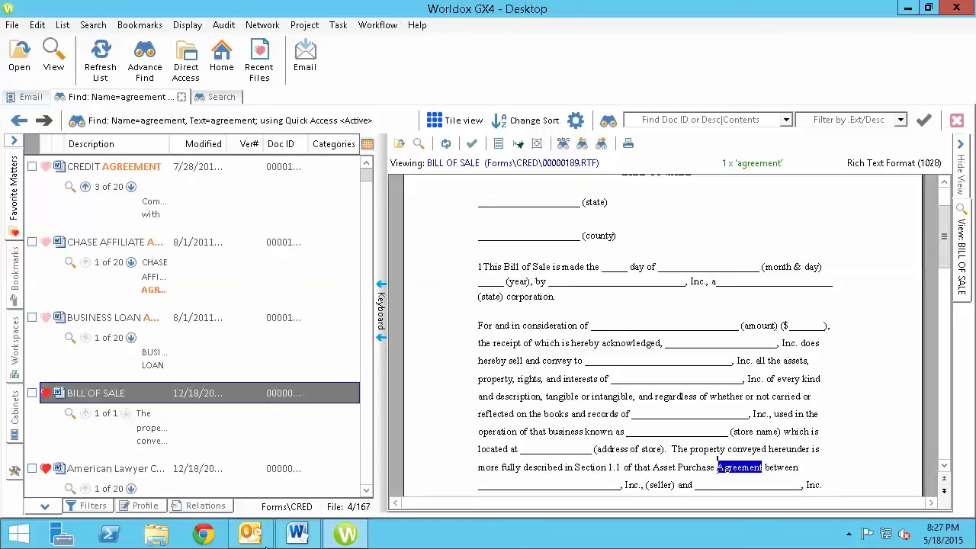
pyautogui.click(250, 533)
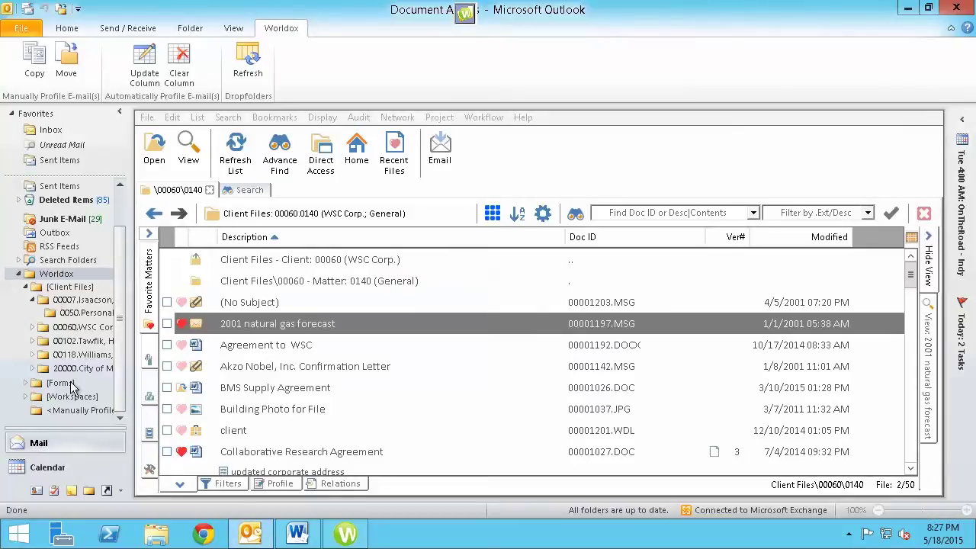